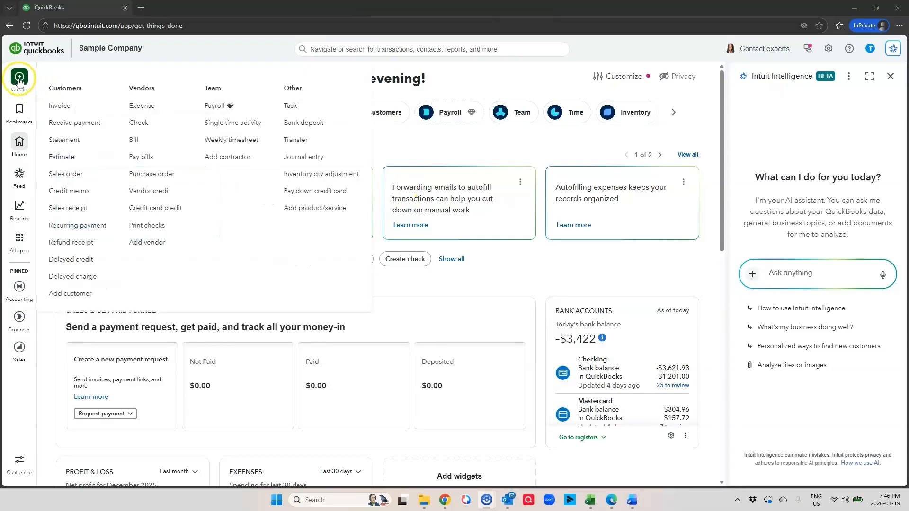
- Start a new expense, dismiss the autofill pane and set the payment account to Petty Cash
{"action": "left_click", "coordinate": [142, 106]}
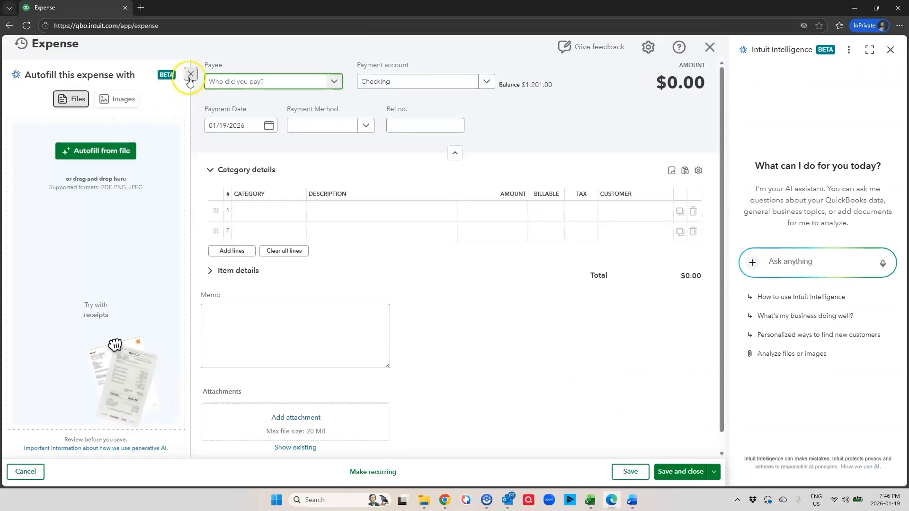
{"action": "left_click", "coordinate": [191, 76]}
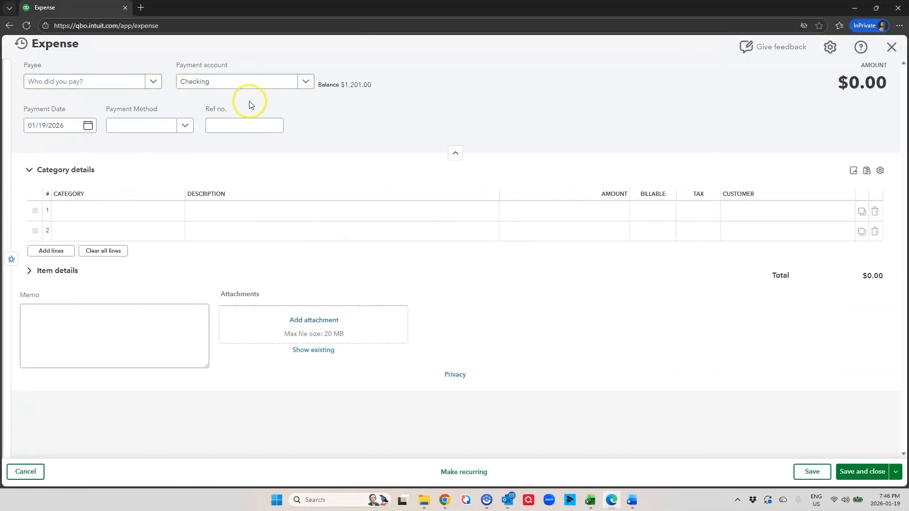
{"action": "left_click", "coordinate": [303, 85]}
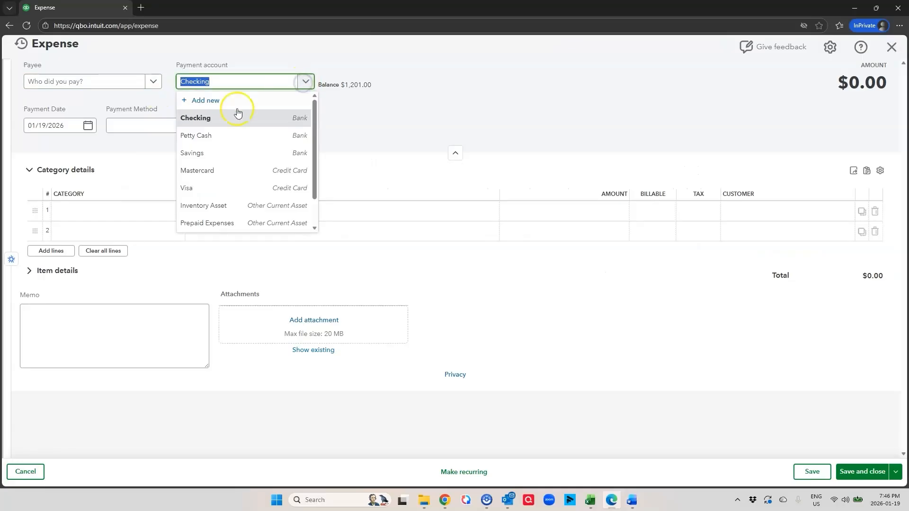
{"action": "left_click", "coordinate": [226, 138]}
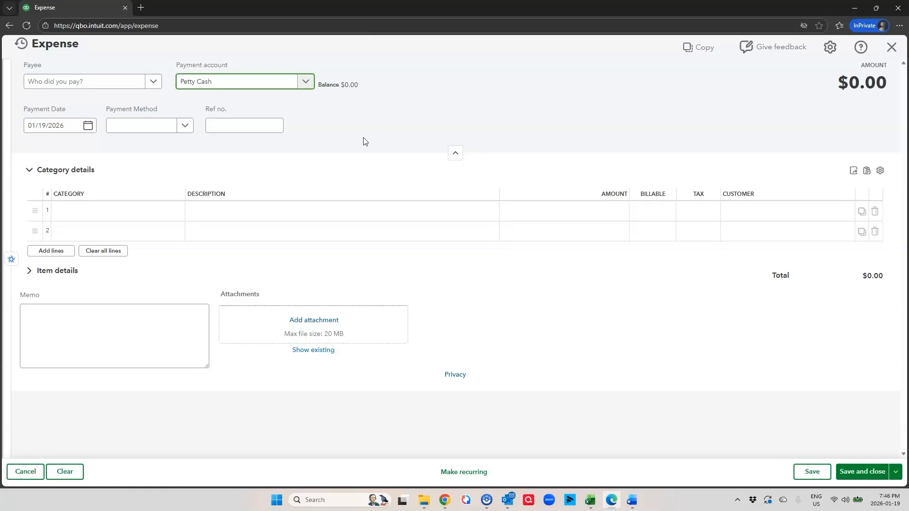
- Enter a $25.00 Office Expenses line in the expense, then save and close it
{"action": "left_click", "coordinate": [121, 215]}
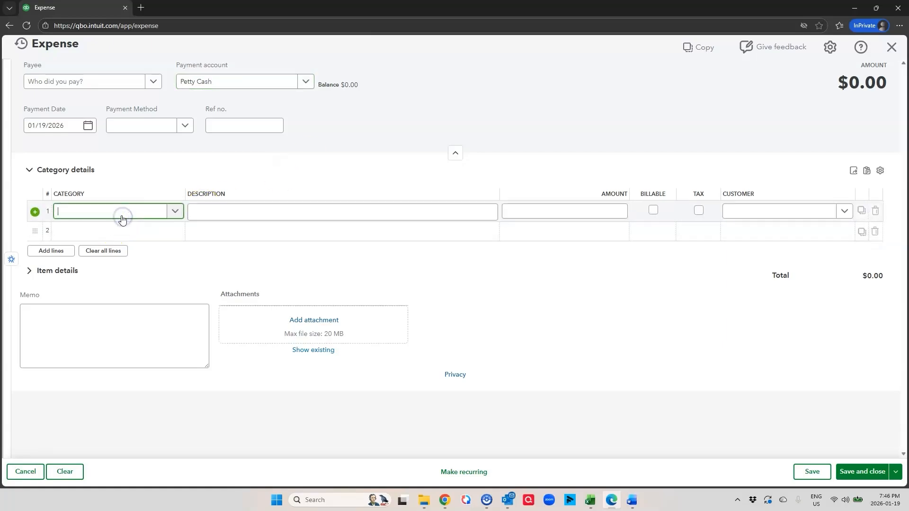
{"action": "type", "text": "off"}
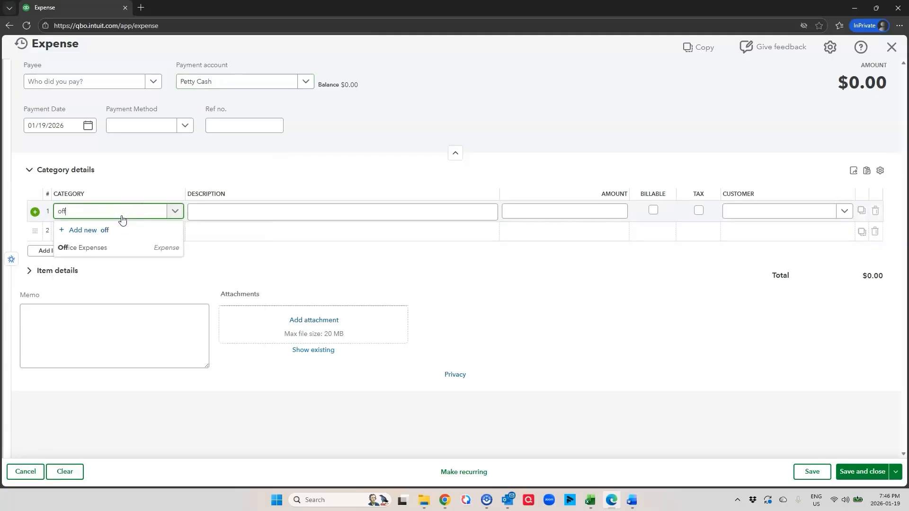
{"action": "left_click", "coordinate": [116, 246]}
{"action": "left_click", "coordinate": [577, 213]}
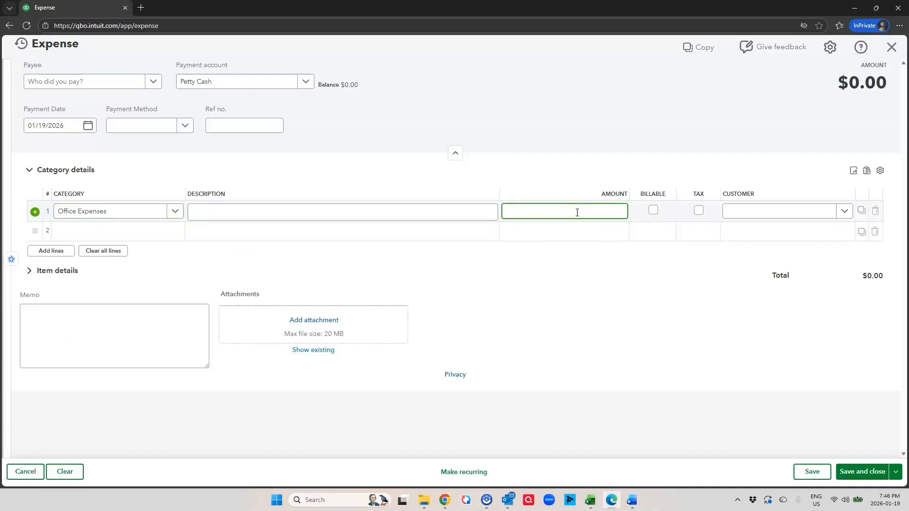
{"action": "type", "text": "25"}
{"action": "key", "text": "Tab"}
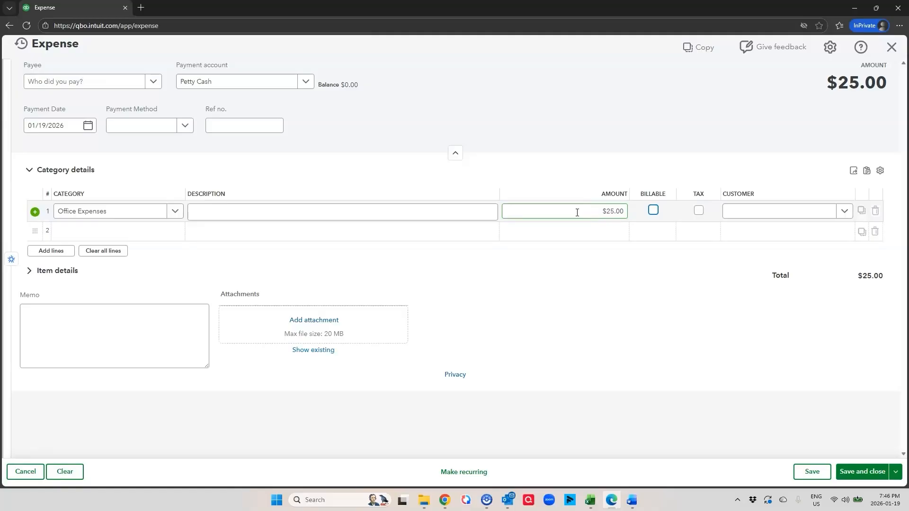
{"action": "left_click", "coordinate": [860, 473]}
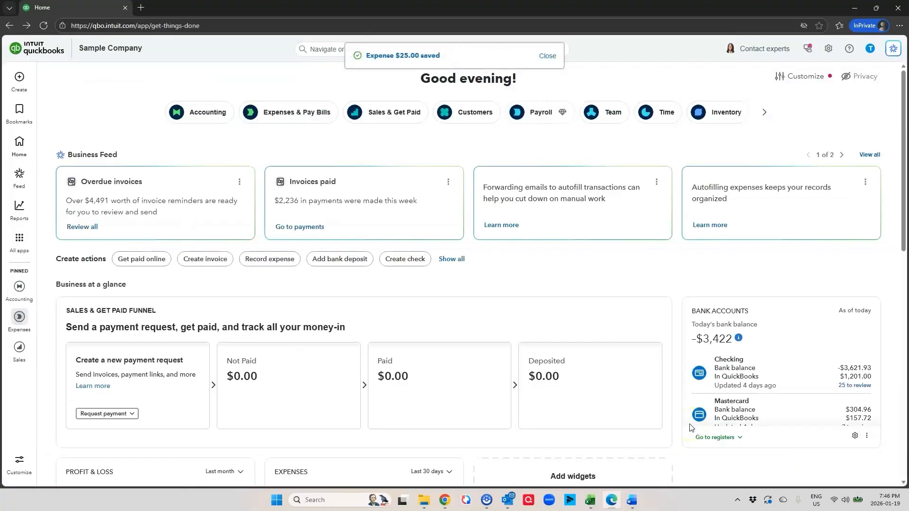
- Open the Profit and Loss standard report and close its insights pane to examine the recorded expense
{"action": "mouse_move", "coordinate": [24, 291]}
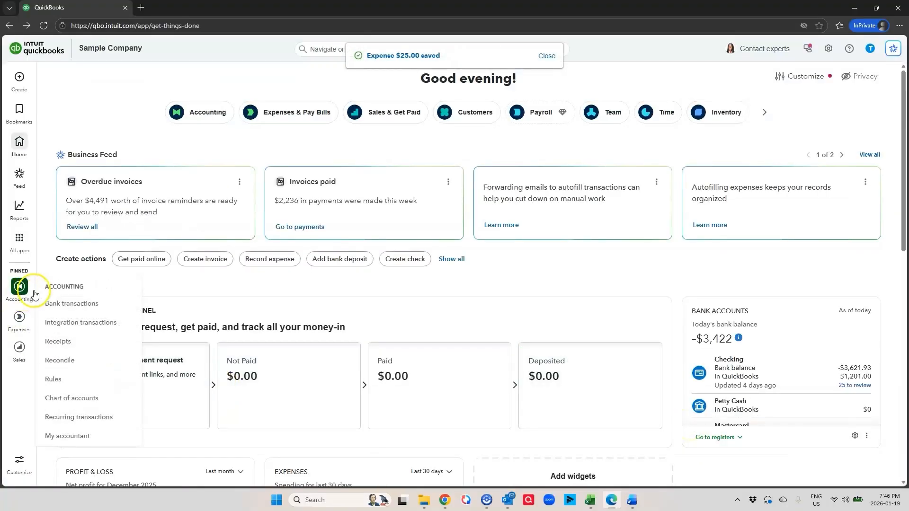
{"action": "left_click", "coordinate": [22, 291]}
{"action": "mouse_move", "coordinate": [19, 209]}
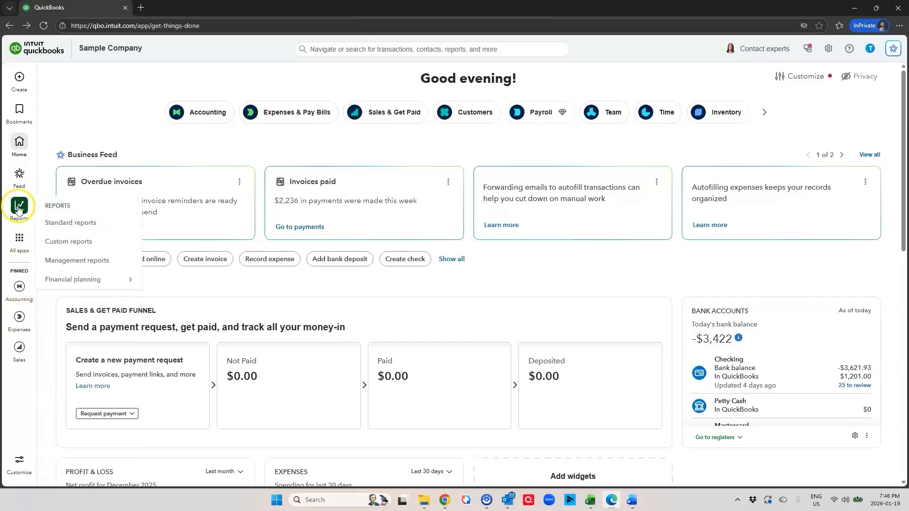
{"action": "left_click", "coordinate": [62, 223]}
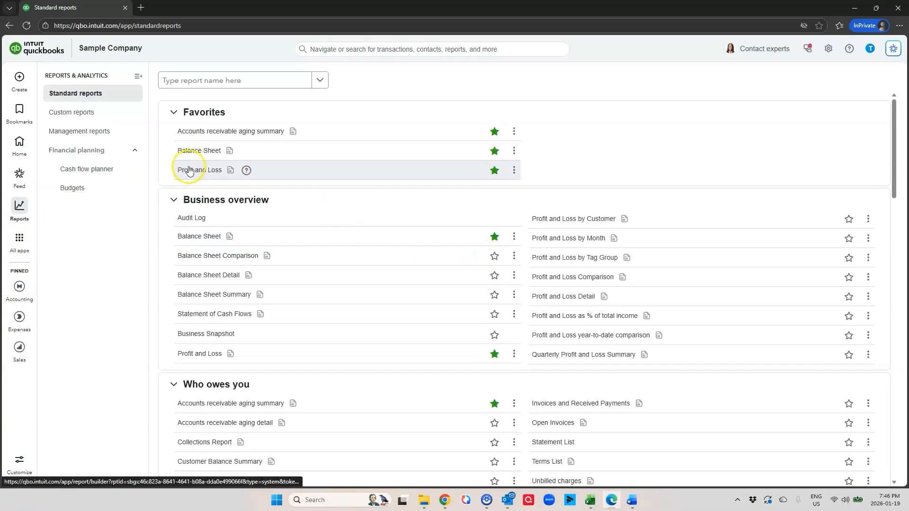
{"action": "left_click", "coordinate": [184, 171]}
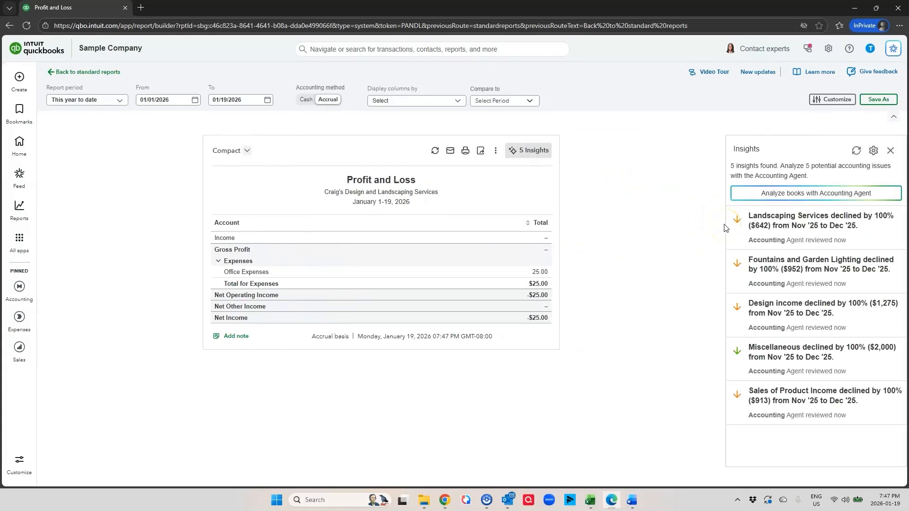
{"action": "left_click", "coordinate": [890, 150]}
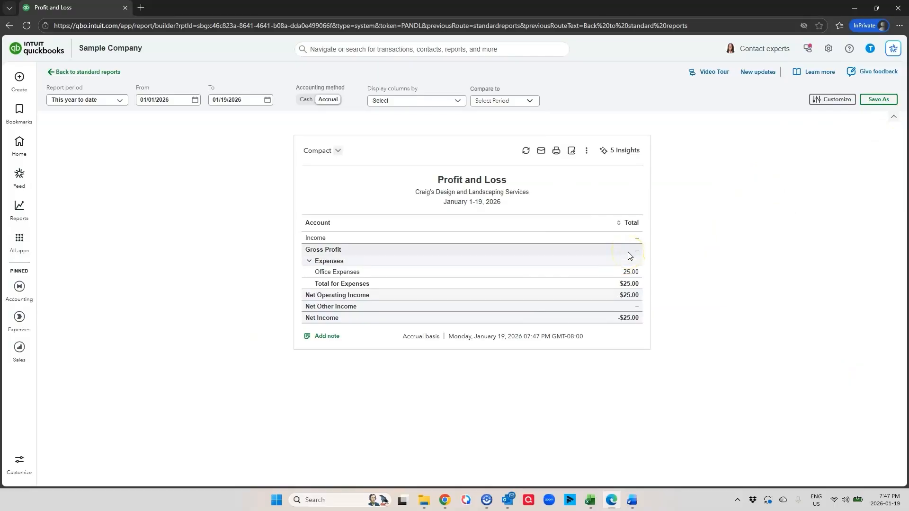
- View the Petty Cash register from the chart of accounts and dismiss the register introduction
{"action": "mouse_move", "coordinate": [21, 286]}
{"action": "left_click", "coordinate": [66, 398]}
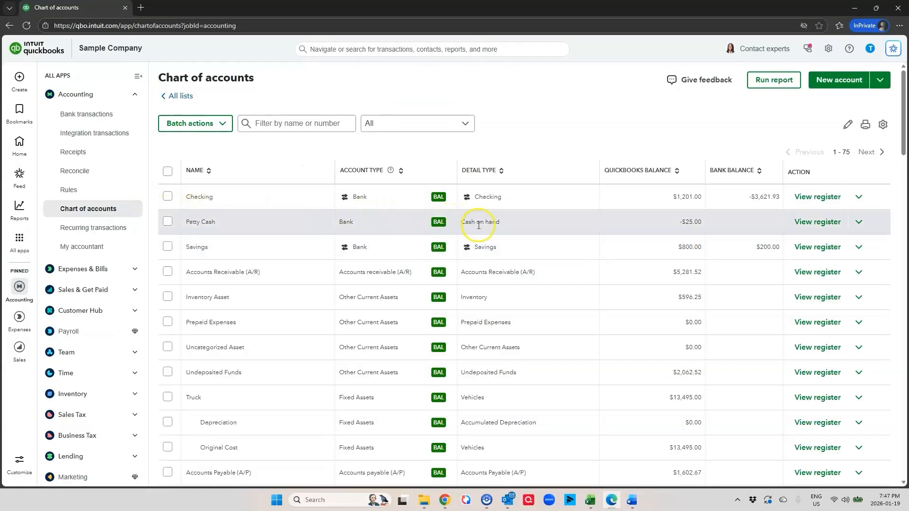
{"action": "left_click", "coordinate": [816, 223]}
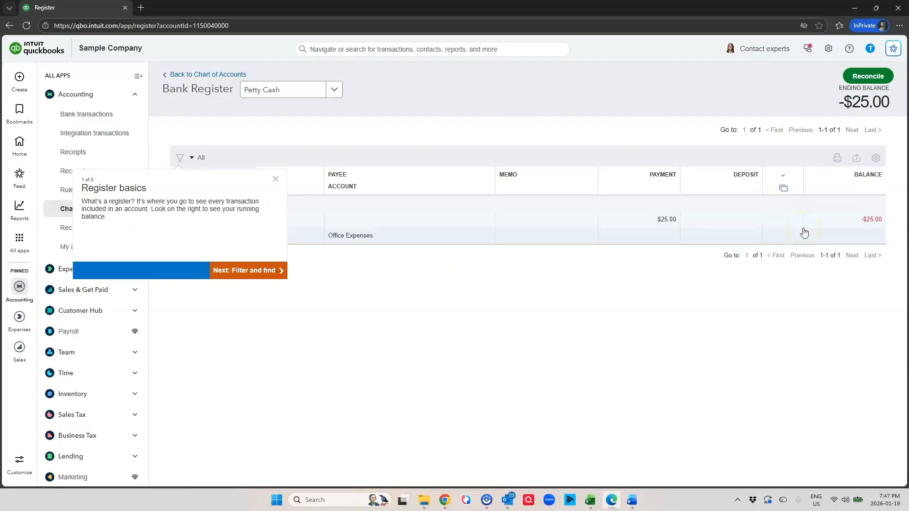
{"action": "left_click", "coordinate": [275, 178]}
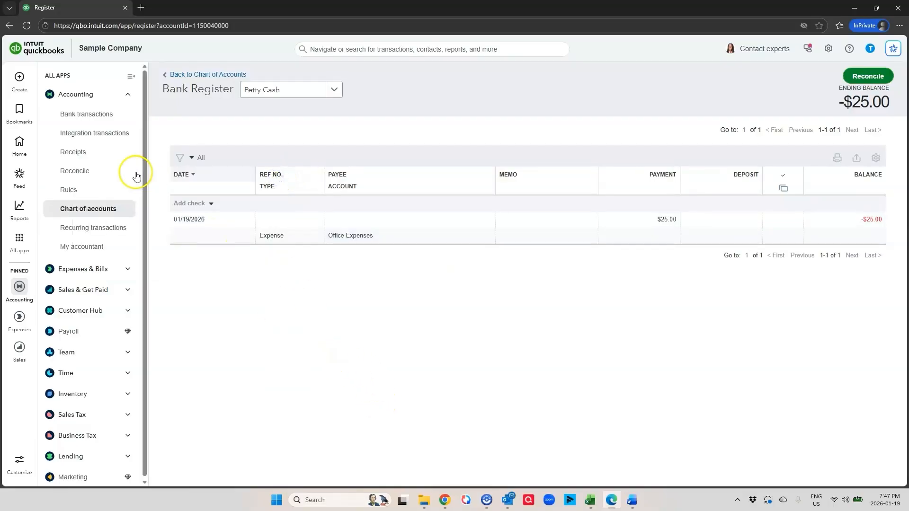
- Start a new funds transfer dated 01/16/2026
{"action": "left_click", "coordinate": [20, 77]}
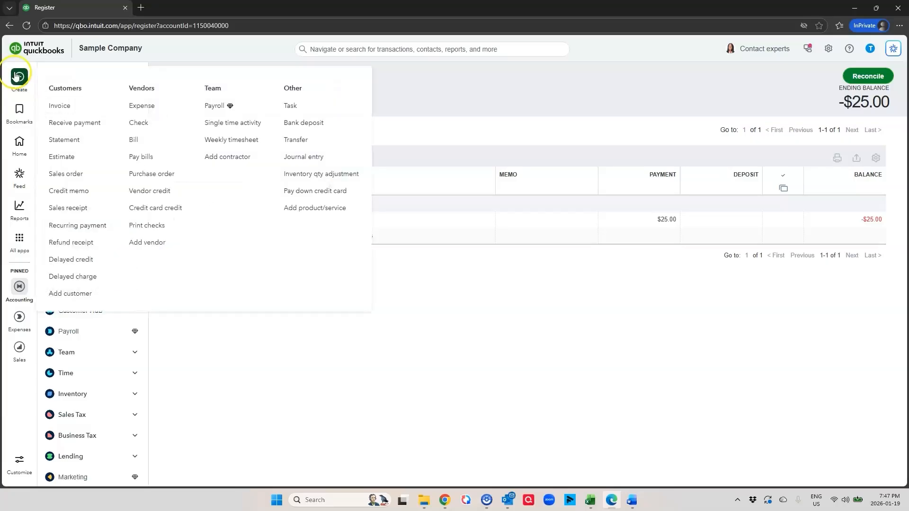
{"action": "left_click", "coordinate": [297, 142]}
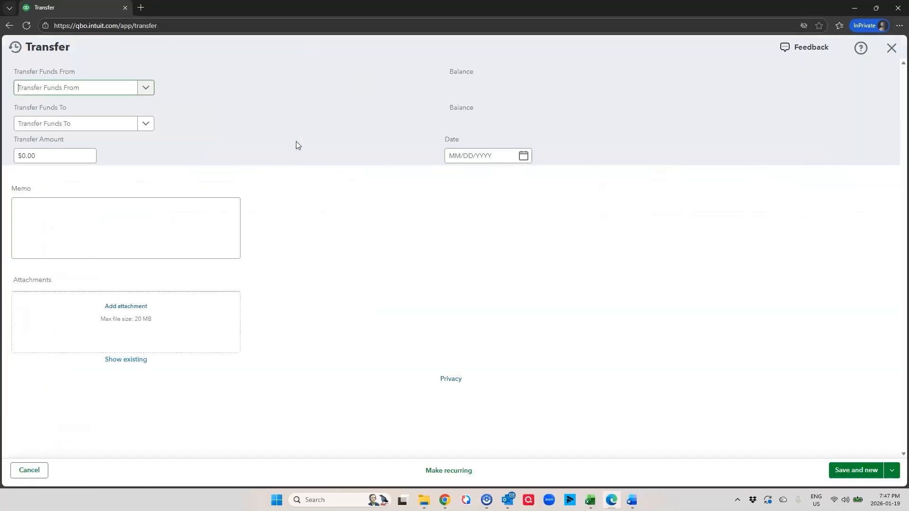
{"action": "left_click", "coordinate": [523, 155]}
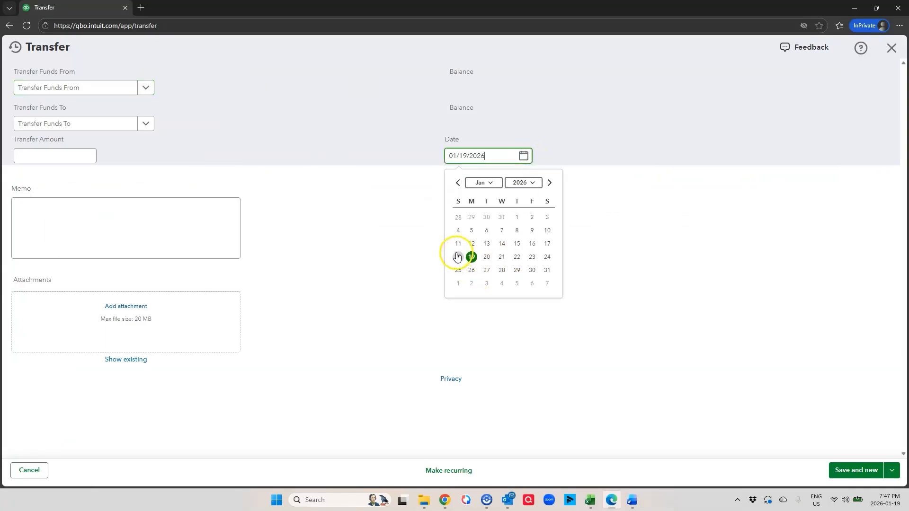
{"action": "left_click", "coordinate": [531, 243]}
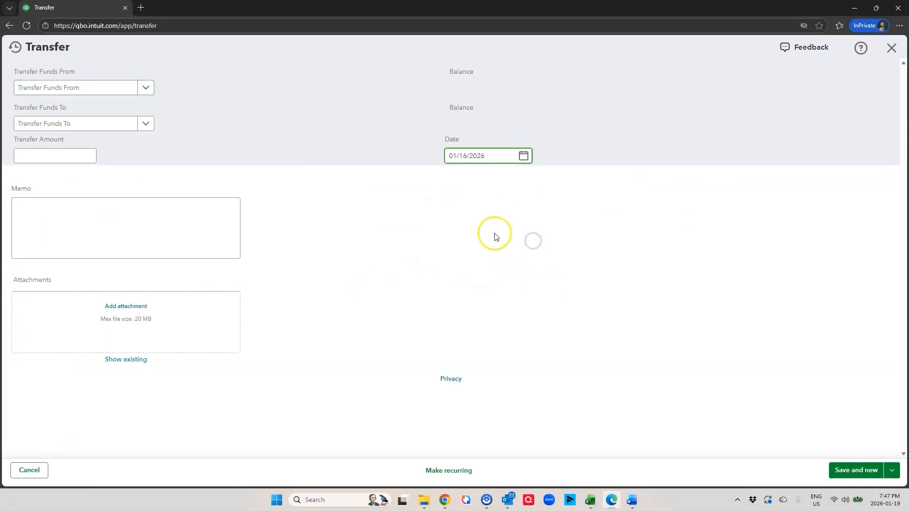
- Transfer $100 from Checking to Petty Cash and save the transfer
{"action": "left_click", "coordinate": [105, 88]}
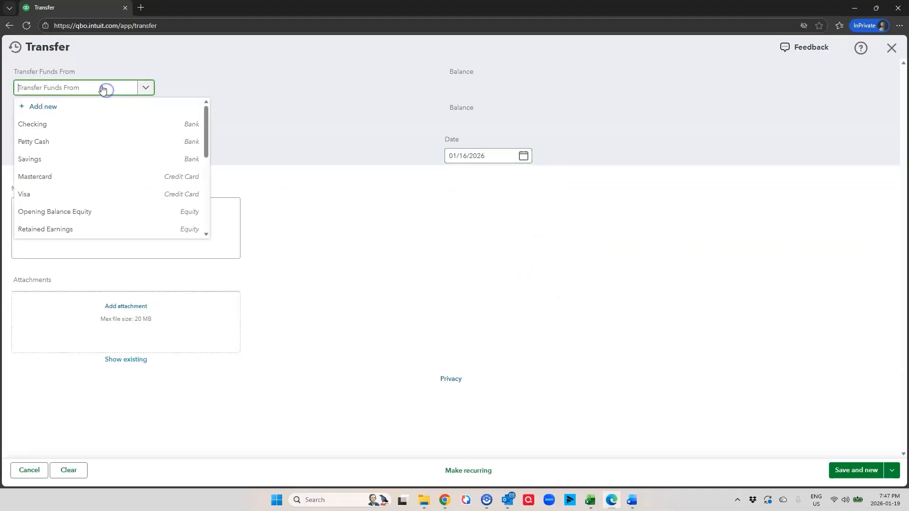
{"action": "left_click", "coordinate": [67, 125]}
{"action": "left_click", "coordinate": [65, 126]}
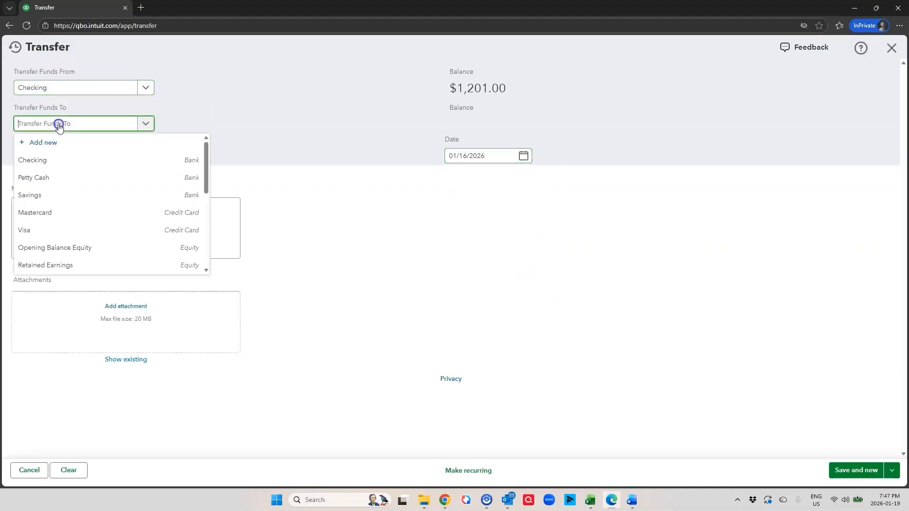
{"action": "left_click", "coordinate": [41, 177]}
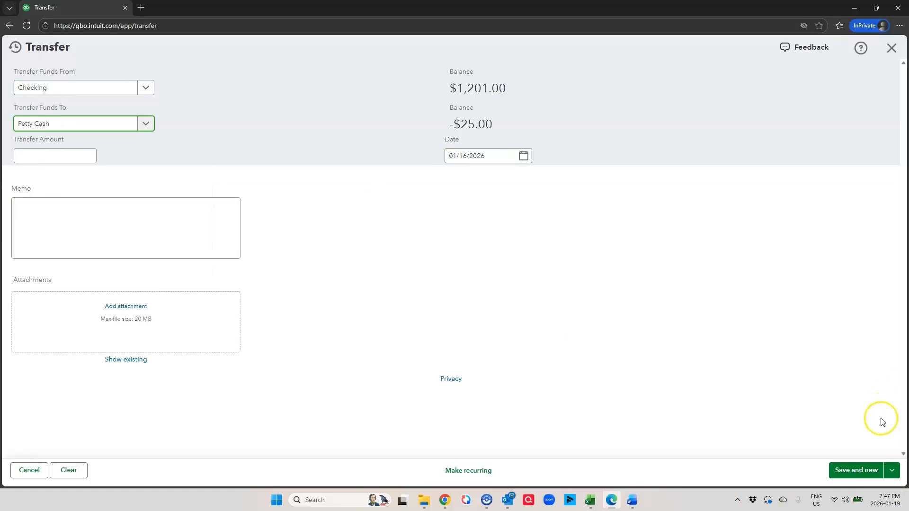
{"action": "key", "text": "Tab"}
{"action": "type", "text": "100"}
{"action": "key", "text": "Tab"}
{"action": "left_click", "coordinate": [858, 470]}
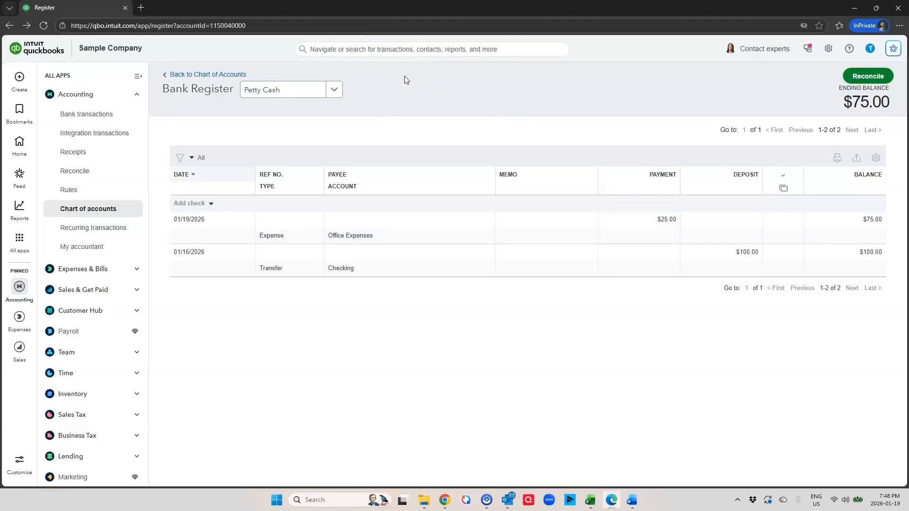
- Add a bank account named Owner Cash with the Cash on hand detail type to the chart of accounts and save it
{"action": "left_click", "coordinate": [180, 74]}
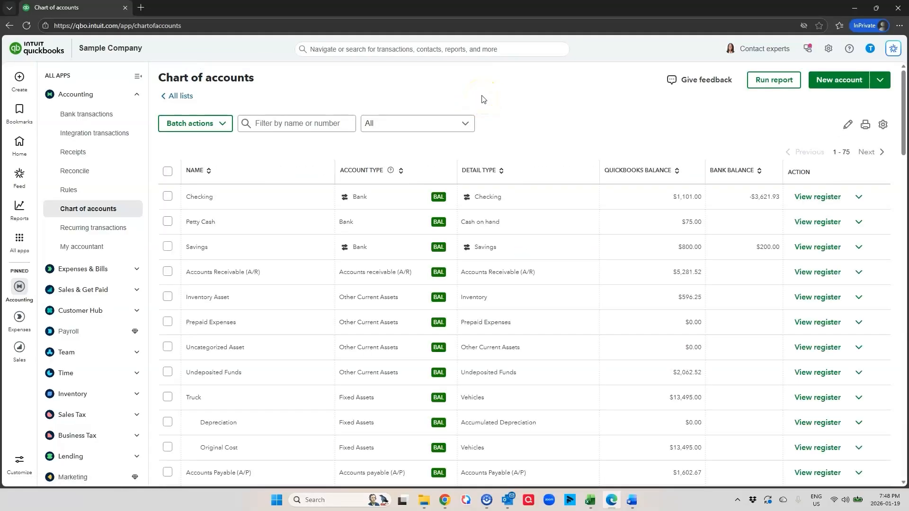
{"action": "left_click", "coordinate": [827, 86]}
{"action": "left_click", "coordinate": [680, 91]}
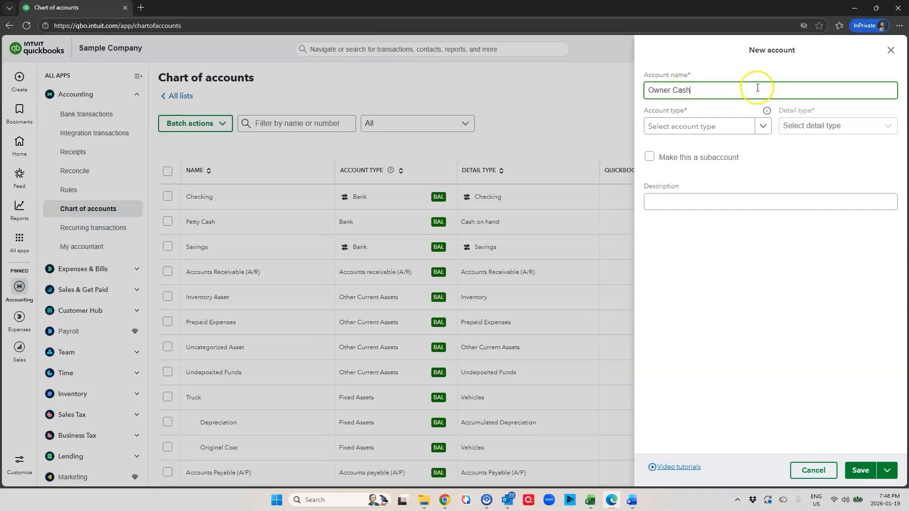
{"action": "left_click", "coordinate": [762, 126]}
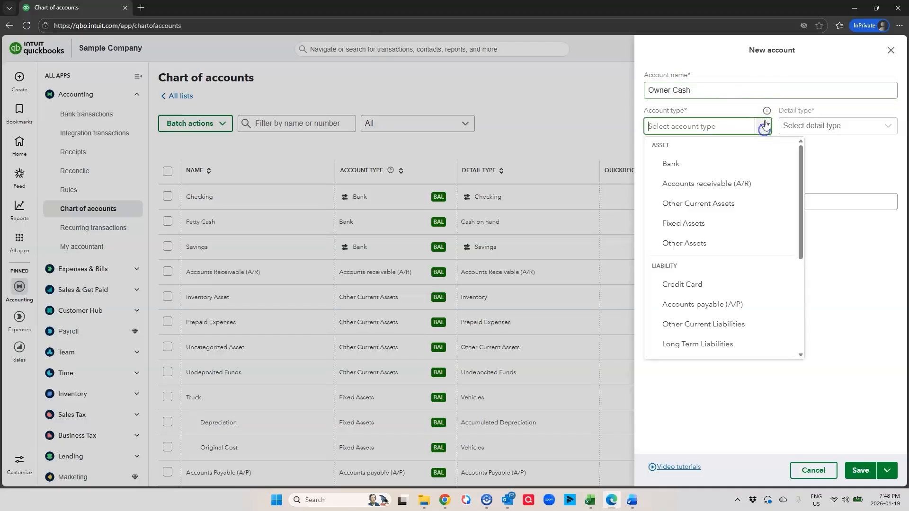
{"action": "left_click", "coordinate": [703, 162]}
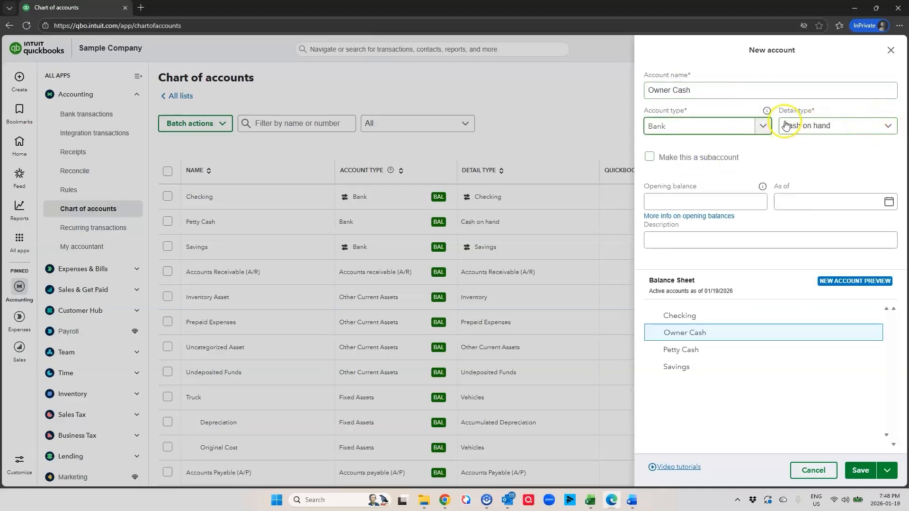
{"action": "left_click", "coordinate": [861, 471]}
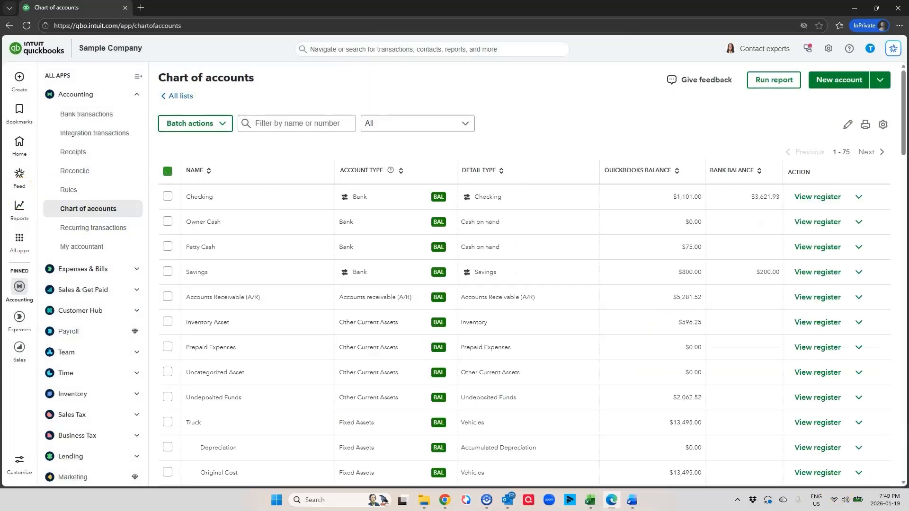
- Start another expense and choose Owner Cash as its payment account
{"action": "left_click", "coordinate": [19, 77]}
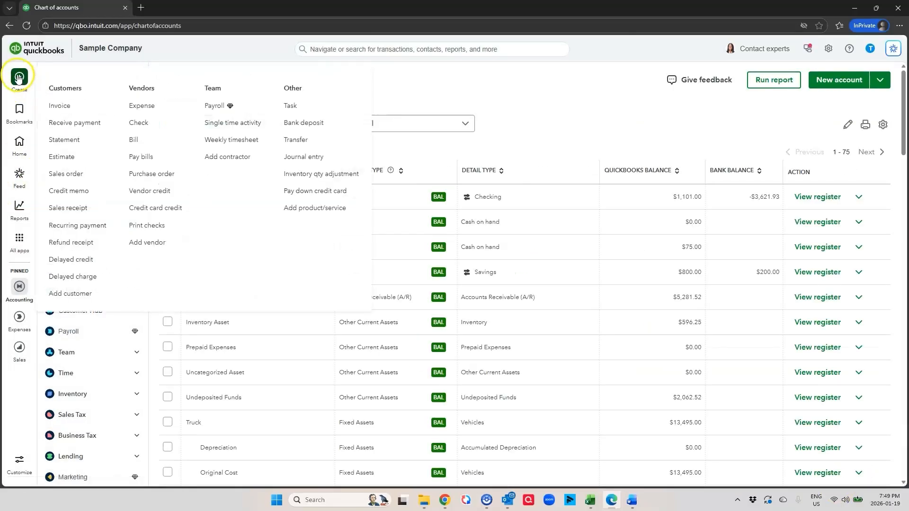
{"action": "left_click", "coordinate": [147, 109]}
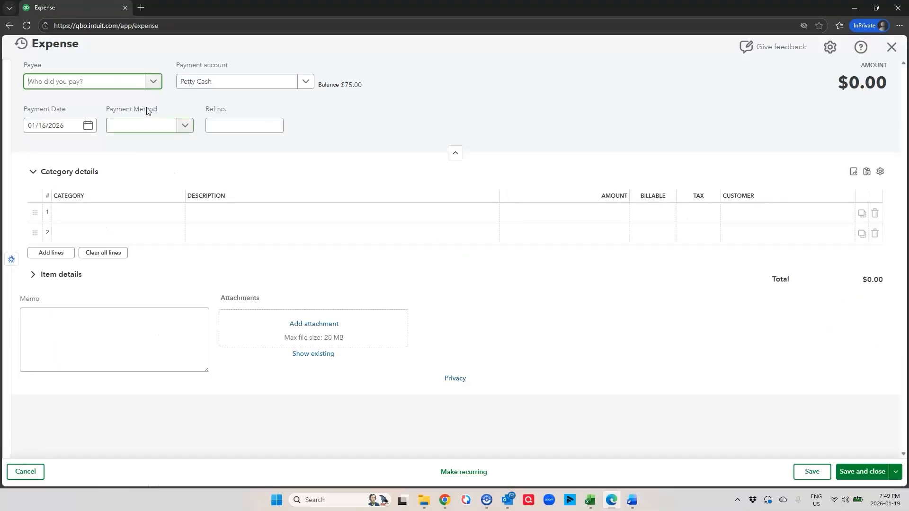
{"action": "left_click", "coordinate": [305, 84]}
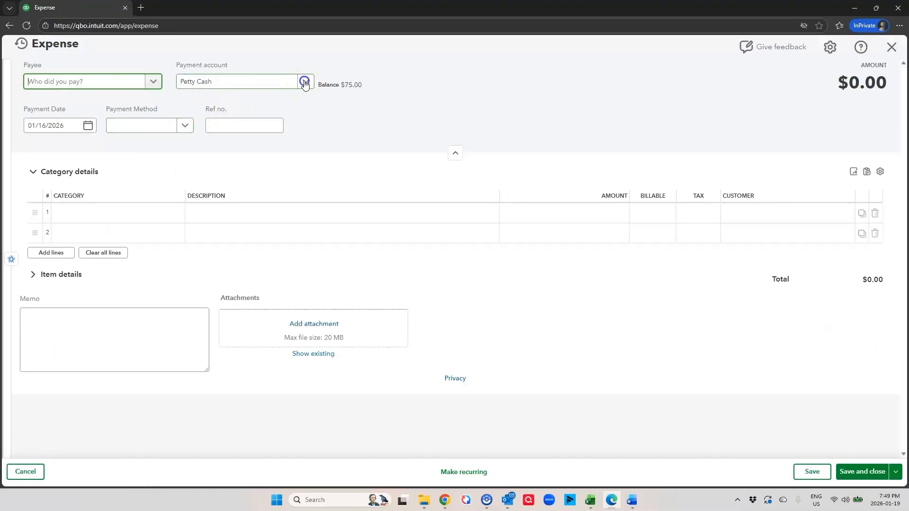
{"action": "left_click", "coordinate": [233, 136]}
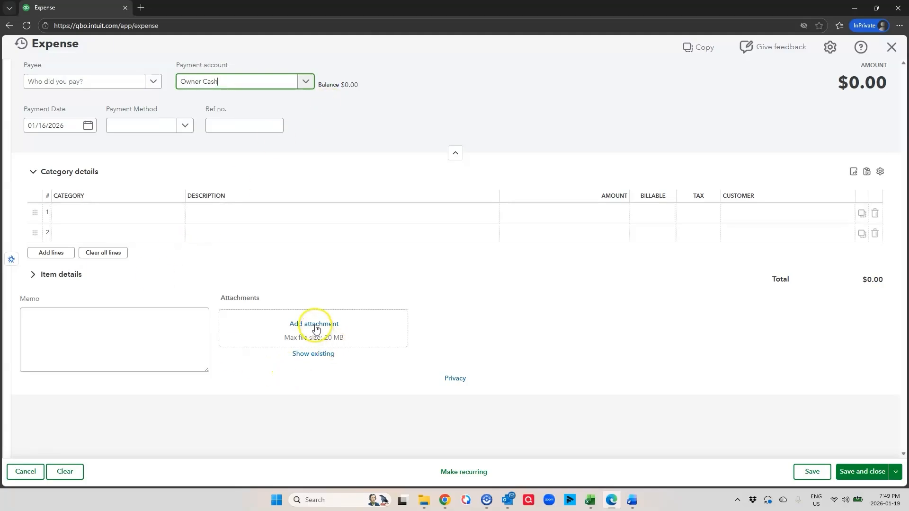
- Add a $75 line with the Automobile:Fuel category to the Owner Cash expense, then save and close it
{"action": "left_click", "coordinate": [109, 213]}
{"action": "type", "text": "g"}
{"action": "key", "text": "BackSpace"}
{"action": "type", "text": "fuel"}
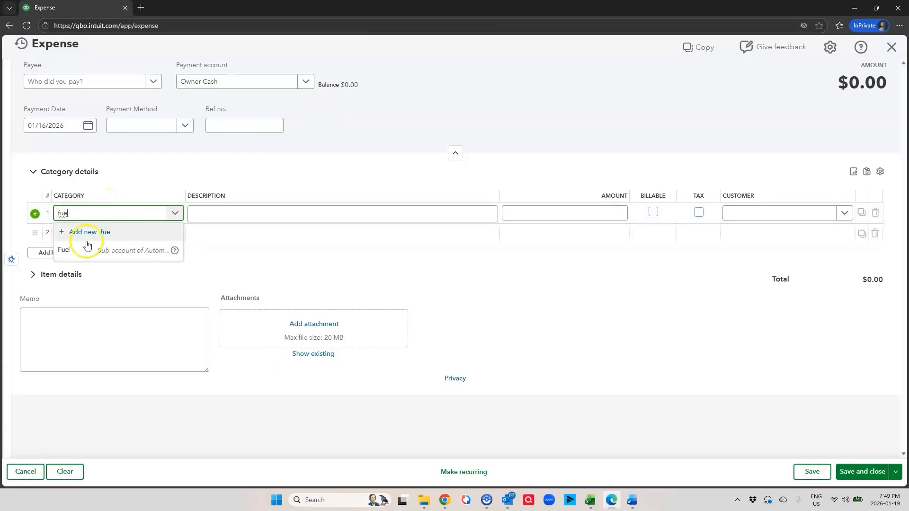
{"action": "left_click", "coordinate": [85, 248]}
{"action": "left_click", "coordinate": [565, 212]}
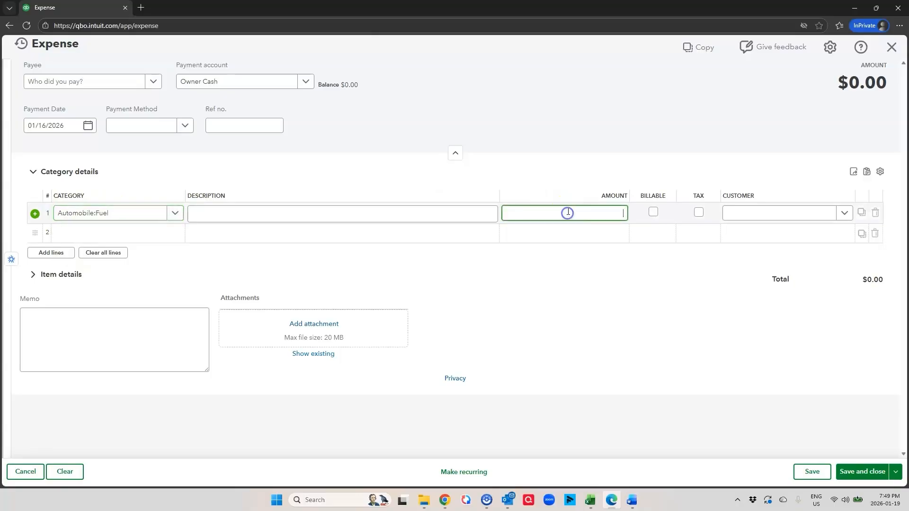
{"action": "type", "text": "75"}
{"action": "key", "text": "Tab"}
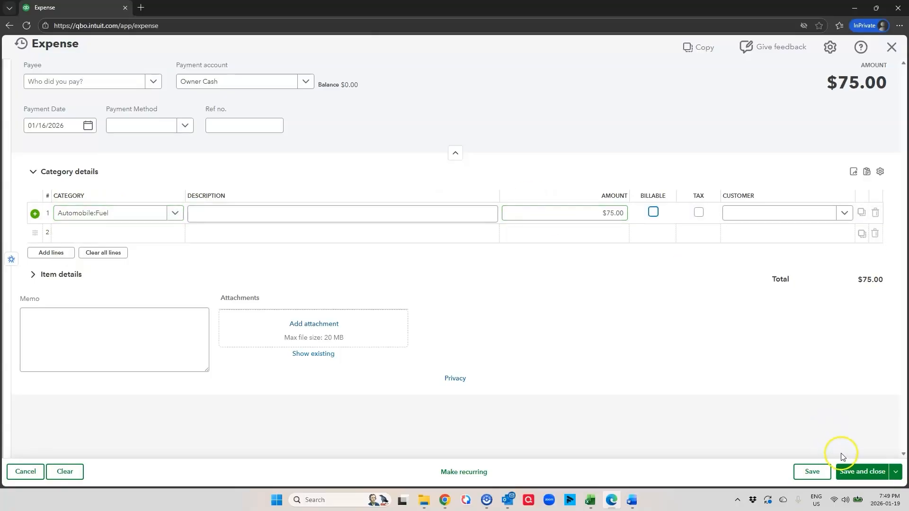
{"action": "left_click", "coordinate": [862, 472]}
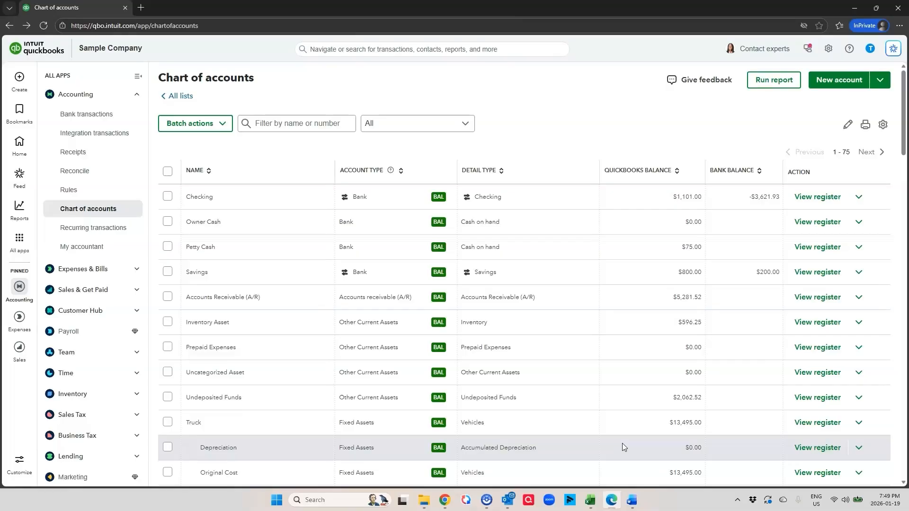
- Open the Balance Sheet standard report and examine the bank accounts, liabilities and equity sections
{"action": "left_click", "coordinate": [19, 142]}
{"action": "mouse_move", "coordinate": [19, 208]}
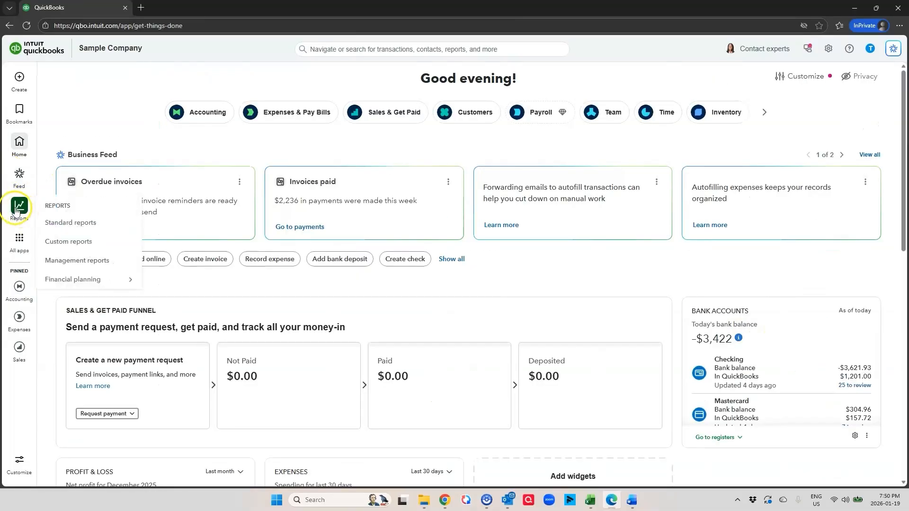
{"action": "left_click", "coordinate": [73, 223]}
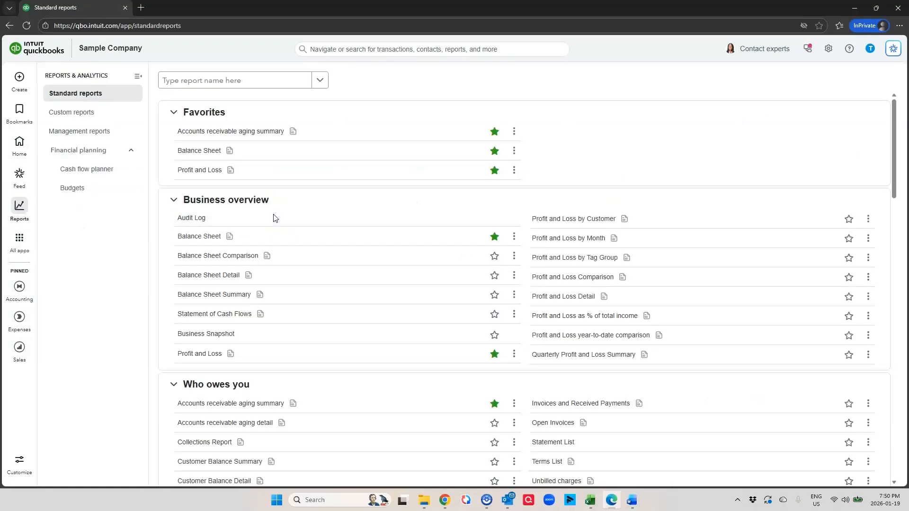
{"action": "left_click", "coordinate": [199, 151]}
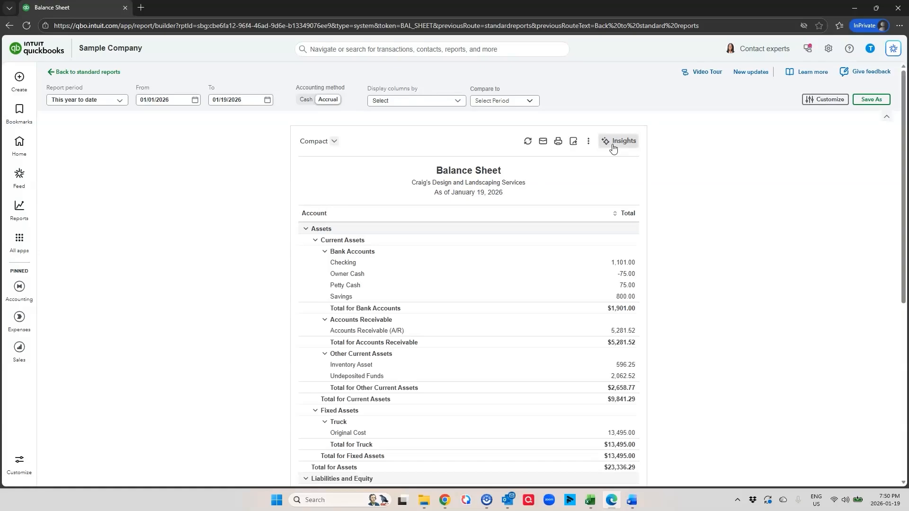
{"action": "left_click", "coordinate": [754, 235]}
{"action": "scroll", "coordinate": [687, 267], "scroll_direction": "down", "scroll_amount": 6}
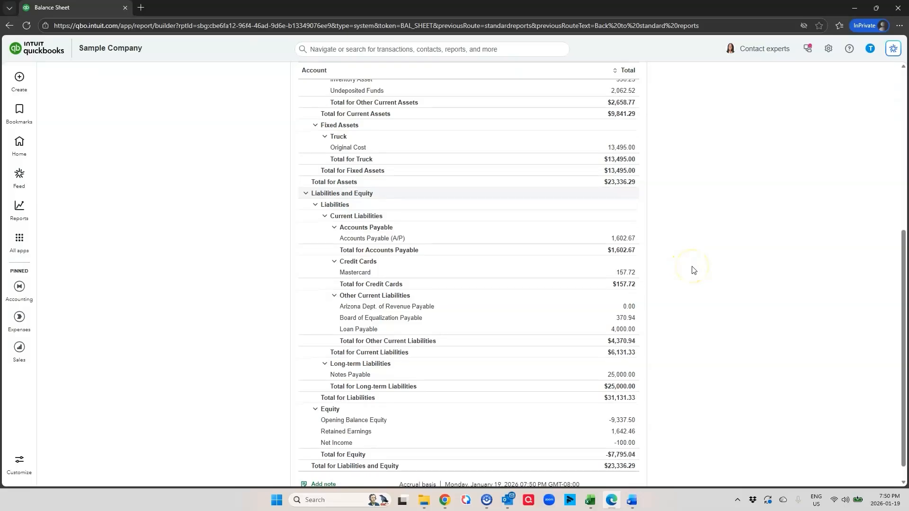
{"action": "scroll", "coordinate": [690, 267], "scroll_direction": "down", "scroll_amount": 1}
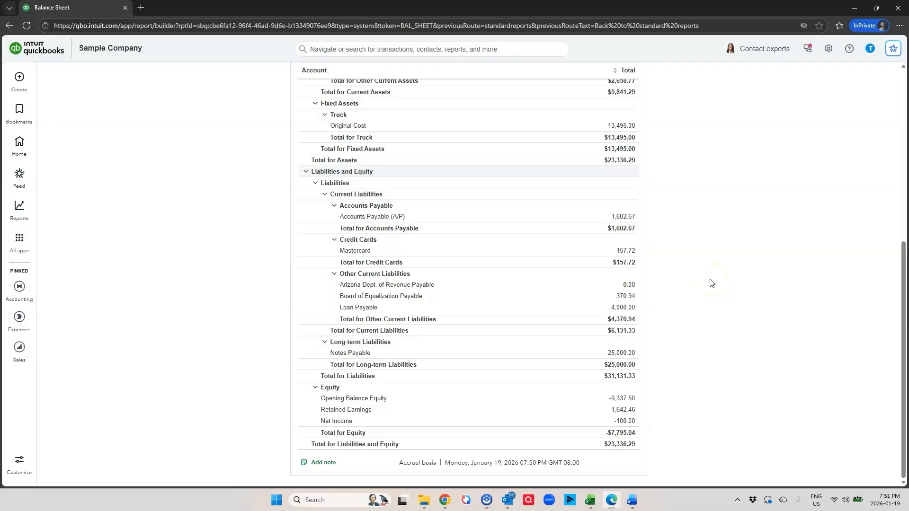
{"action": "scroll", "coordinate": [703, 280], "scroll_direction": "up", "scroll_amount": 10}
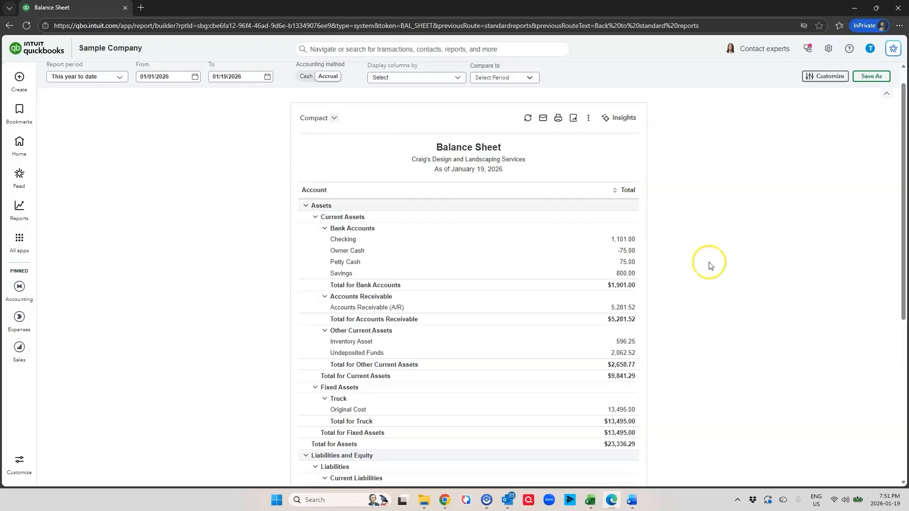
- Start a check from Checking dated 01/19/2026 with Owner Cash as the category on its first line
{"action": "left_click", "coordinate": [19, 77]}
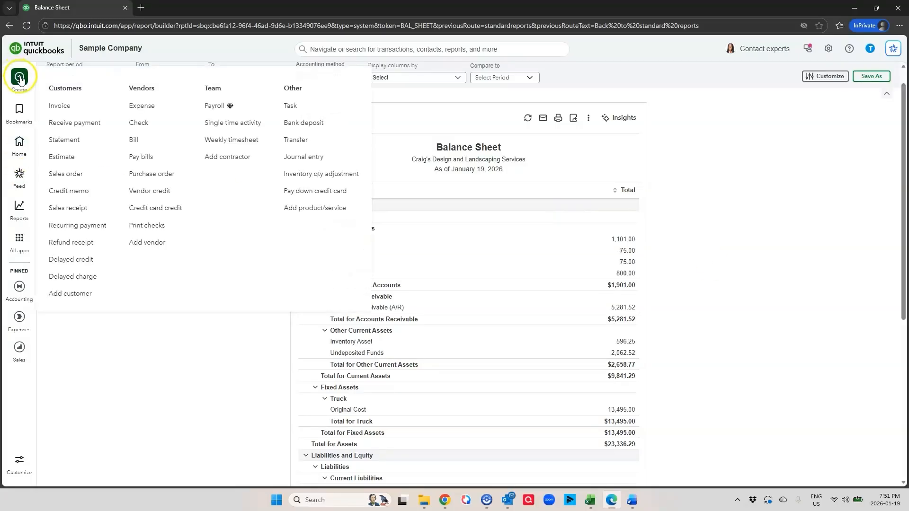
{"action": "left_click", "coordinate": [143, 126]}
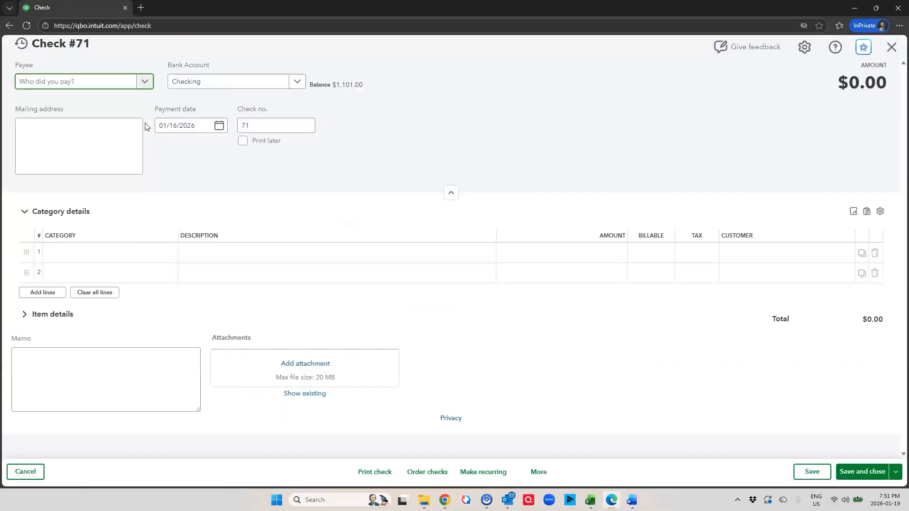
{"action": "left_click", "coordinate": [94, 256]}
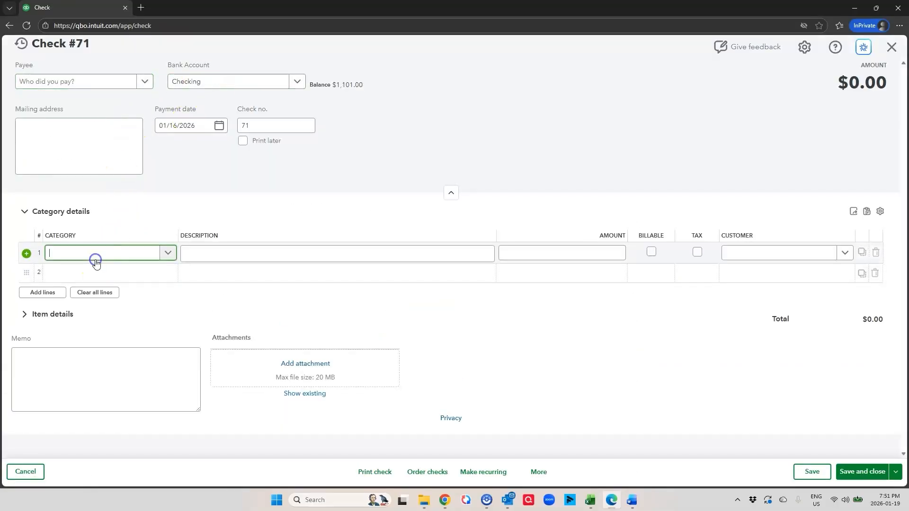
{"action": "type", "text": "own"}
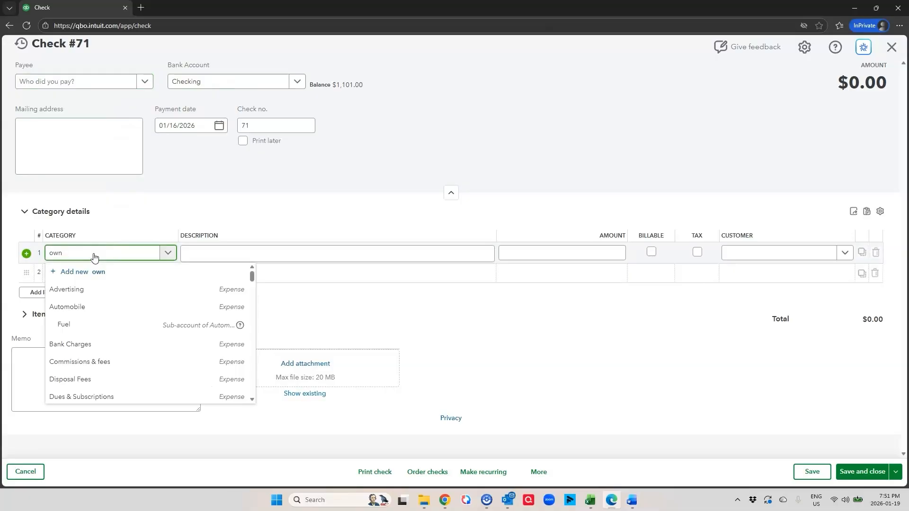
{"action": "left_click", "coordinate": [90, 287]}
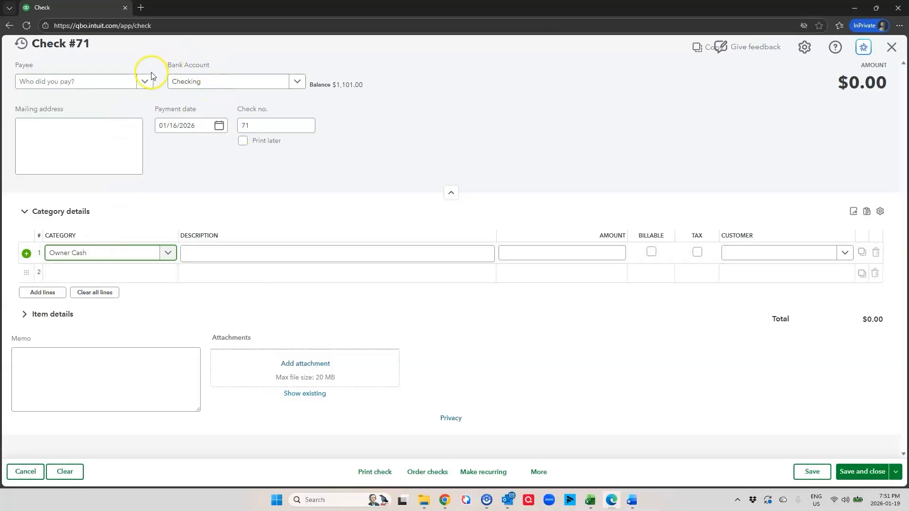
{"action": "left_click", "coordinate": [218, 125]}
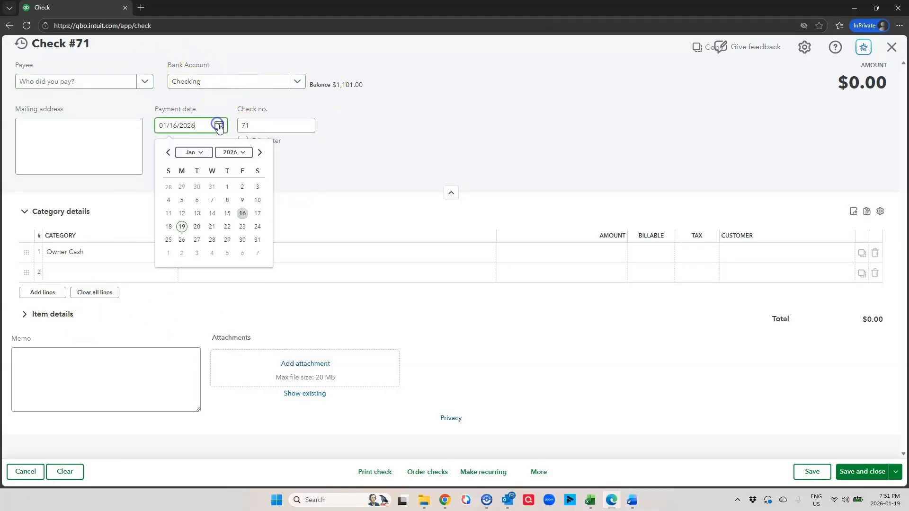
{"action": "left_click", "coordinate": [181, 227]}
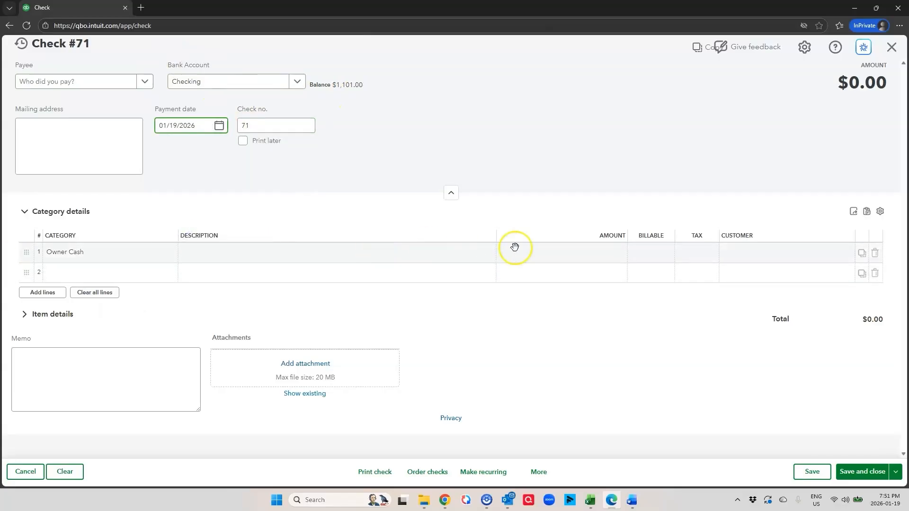
- Set the check's Owner Cash line amount to $75, then save and close the check
{"action": "left_click", "coordinate": [564, 254]}
{"action": "type", "text": "7"}
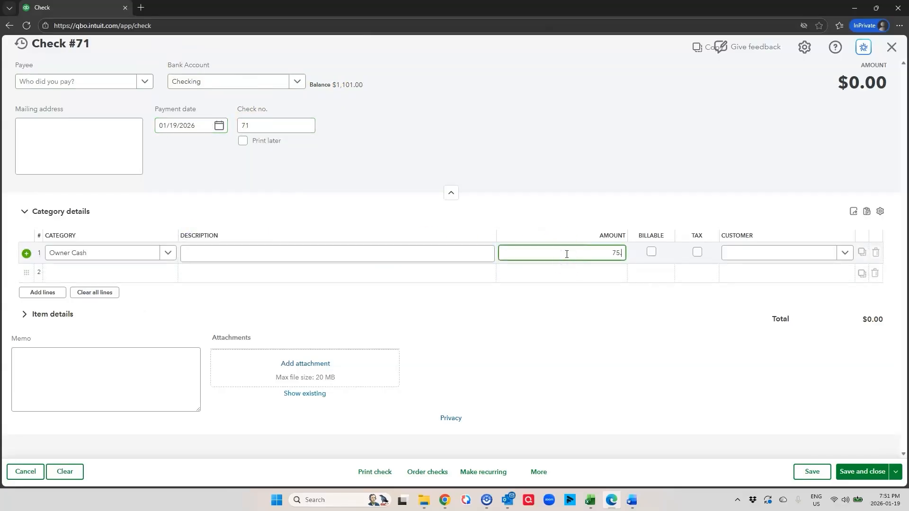
{"action": "type", "text": "5"}
{"action": "key", "text": "Tab"}
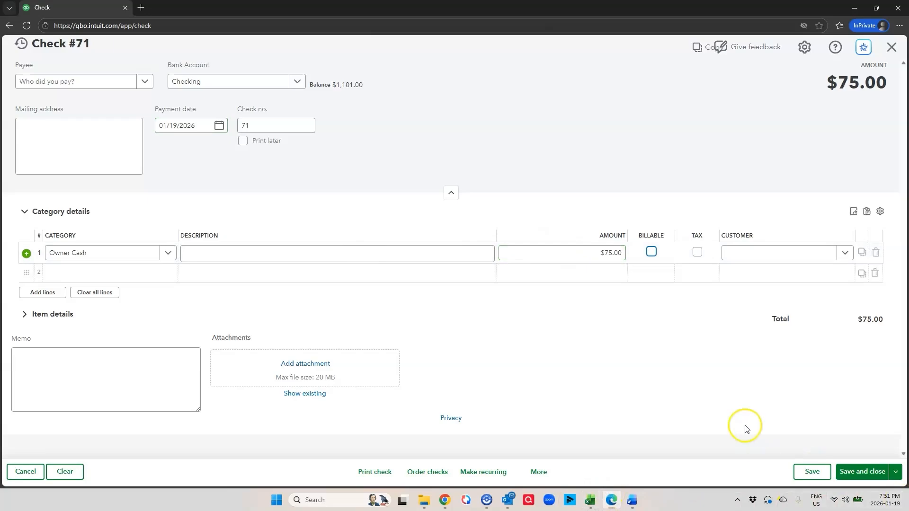
{"action": "left_click", "coordinate": [862, 472]}
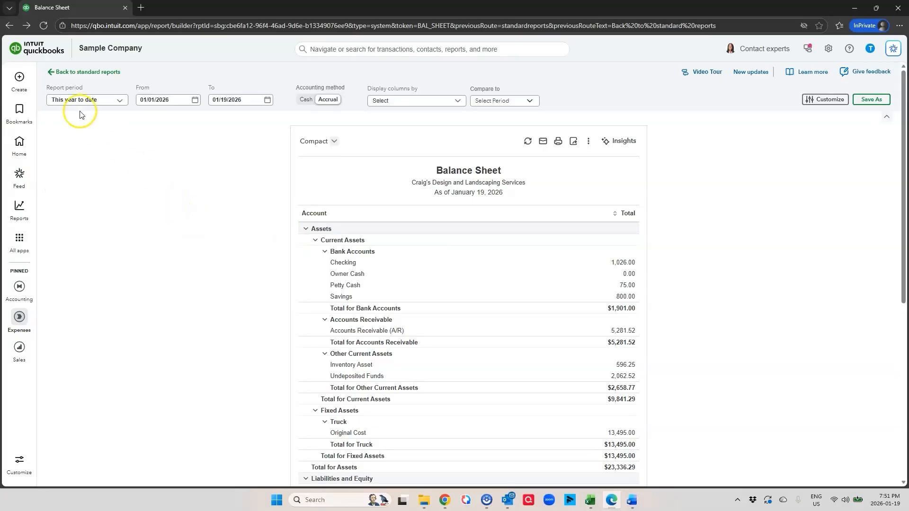
- Start an expense paid from Owner Cash and add an Automobile:Fuel line for $80
{"action": "left_click", "coordinate": [18, 77]}
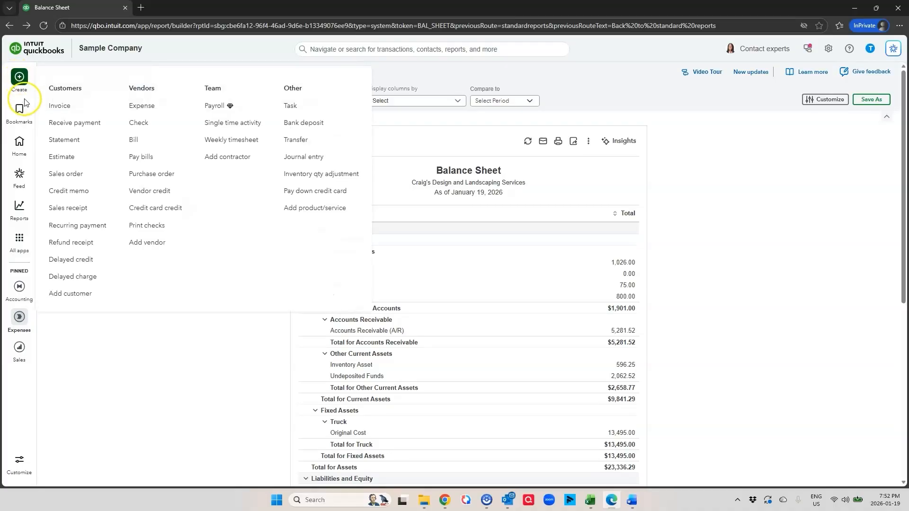
{"action": "left_click", "coordinate": [145, 109]}
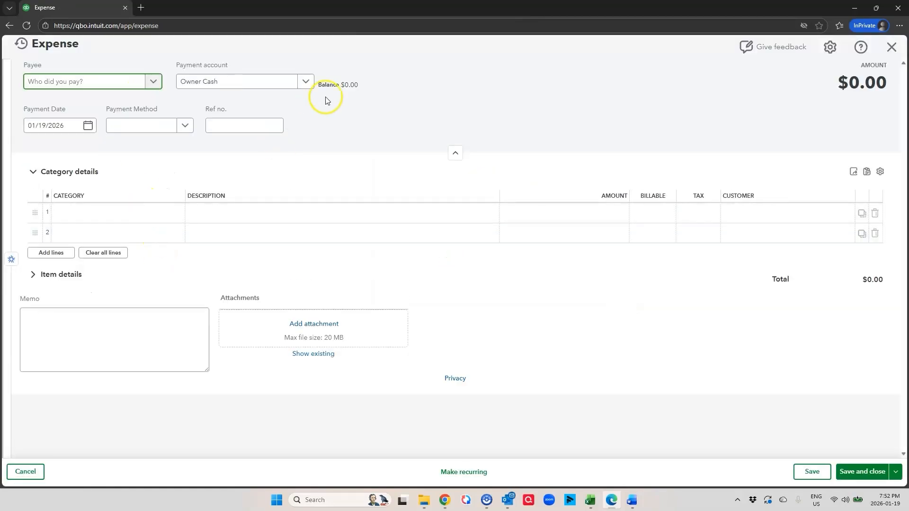
{"action": "left_click", "coordinate": [303, 83]}
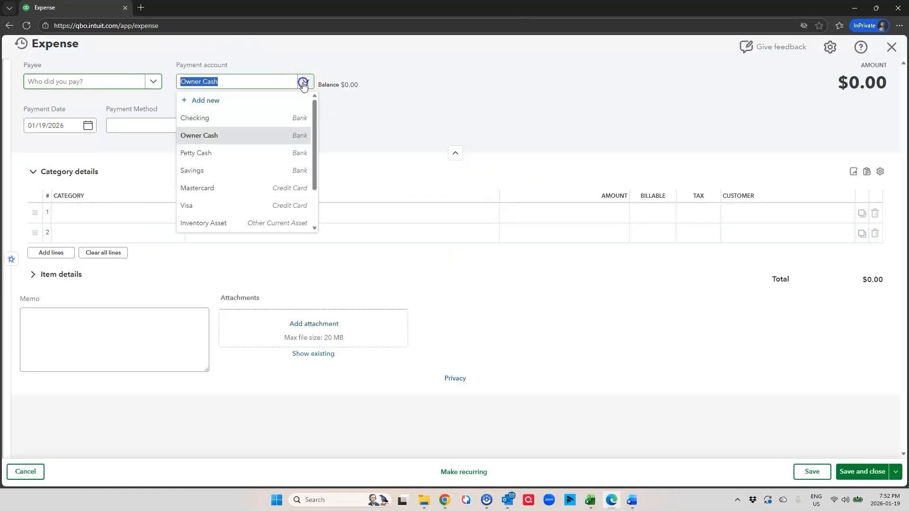
{"action": "left_click", "coordinate": [256, 136]}
{"action": "left_click", "coordinate": [120, 216]}
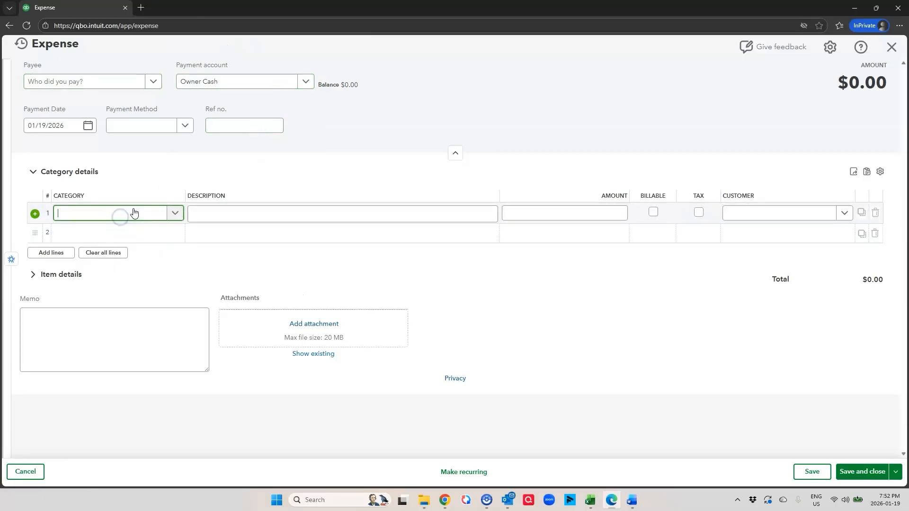
{"action": "type", "text": "fue"}
{"action": "left_click", "coordinate": [126, 249]}
{"action": "left_click", "coordinate": [590, 212]}
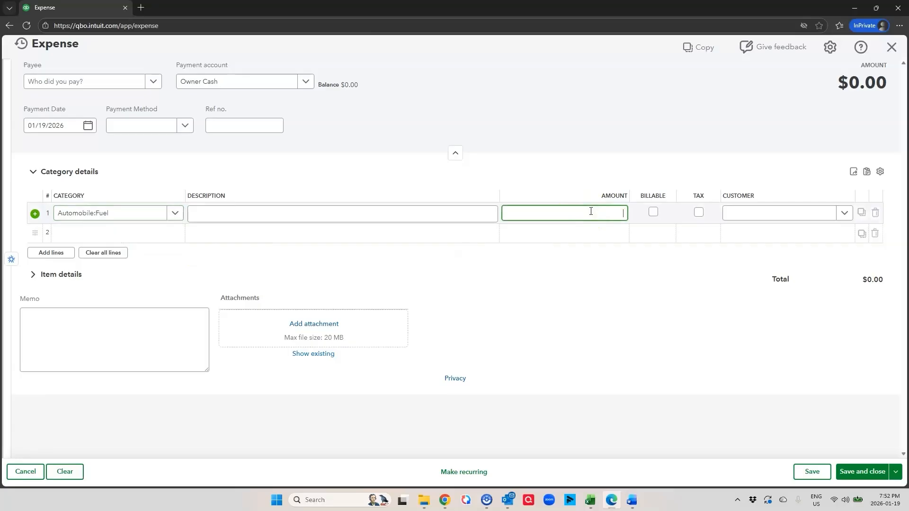
{"action": "type", "text": "80"}
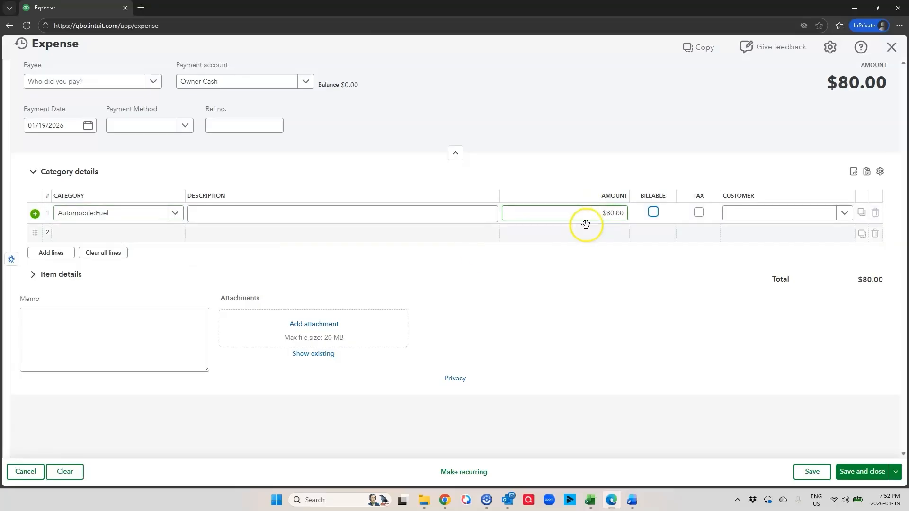
- Add a second line to the expense with the Office Expenses category and an amount of $50
{"action": "left_click", "coordinate": [97, 232]}
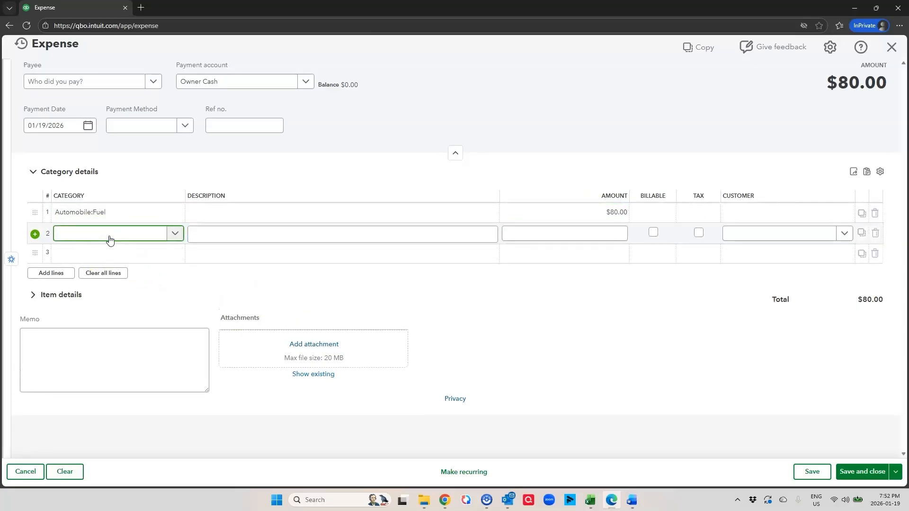
{"action": "type", "text": "offi"}
{"action": "left_click", "coordinate": [130, 270]}
{"action": "left_click", "coordinate": [615, 234]}
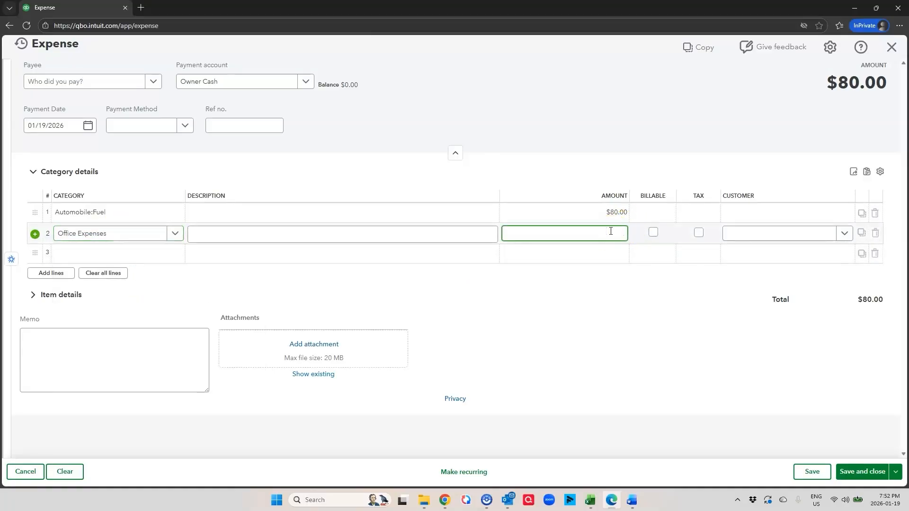
- Add a third line with the Disposal Fees category for $15, then save and close the expense
{"action": "left_click", "coordinate": [131, 260]}
{"action": "type", "text": "pos"}
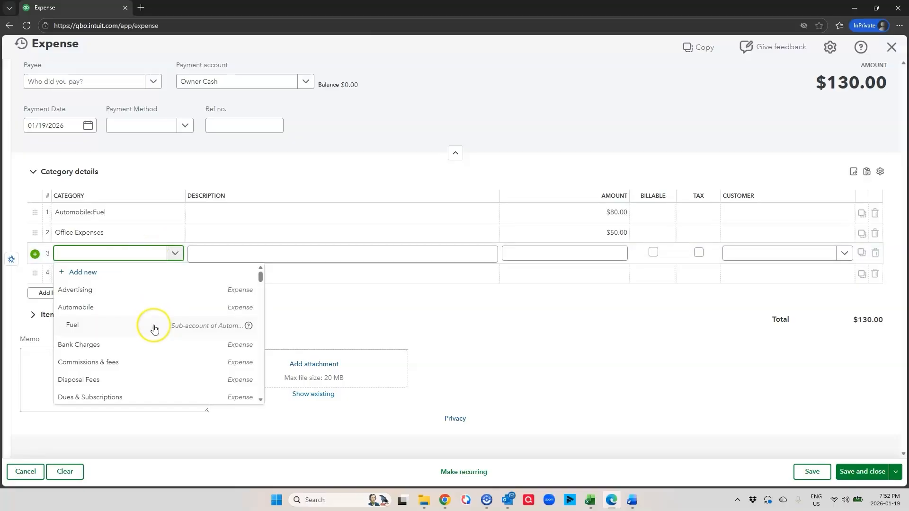
{"action": "scroll", "coordinate": [148, 320], "scroll_direction": "down", "scroll_amount": 3}
{"action": "left_click", "coordinate": [139, 286]}
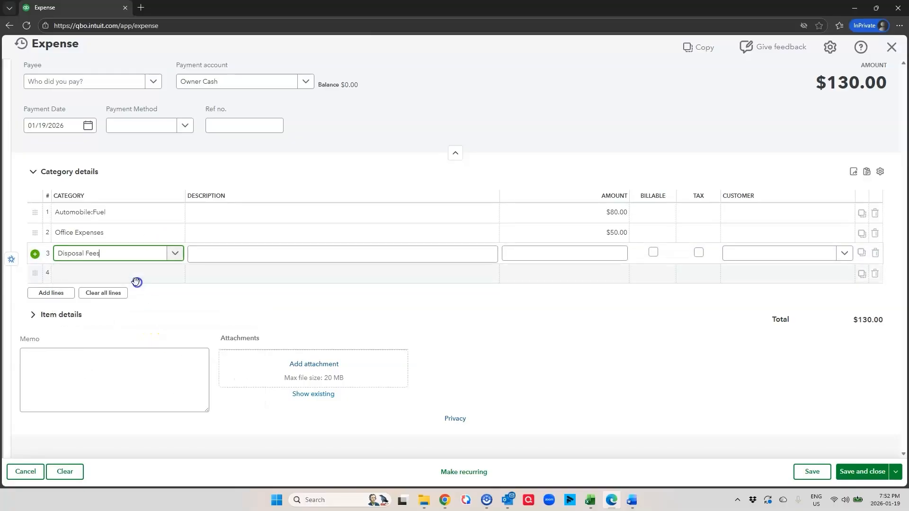
{"action": "left_click", "coordinate": [600, 253]}
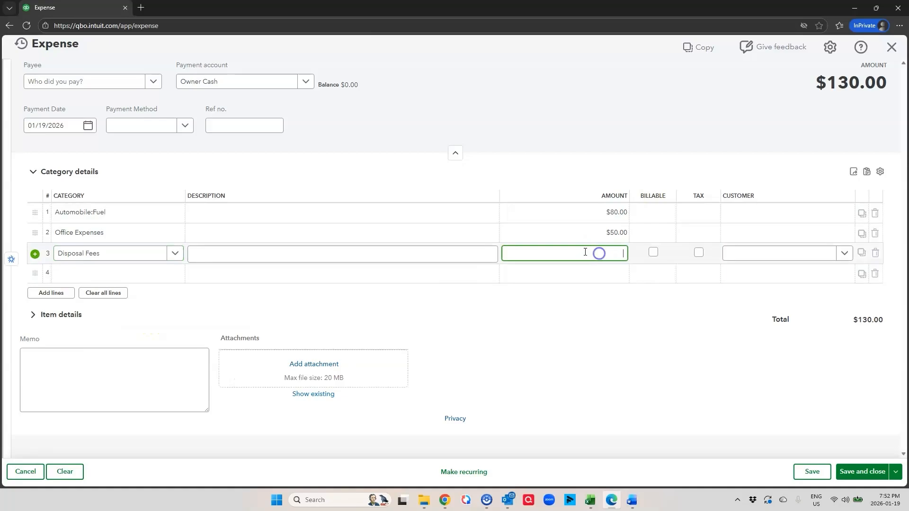
{"action": "type", "text": "15"}
{"action": "key", "text": "Tab"}
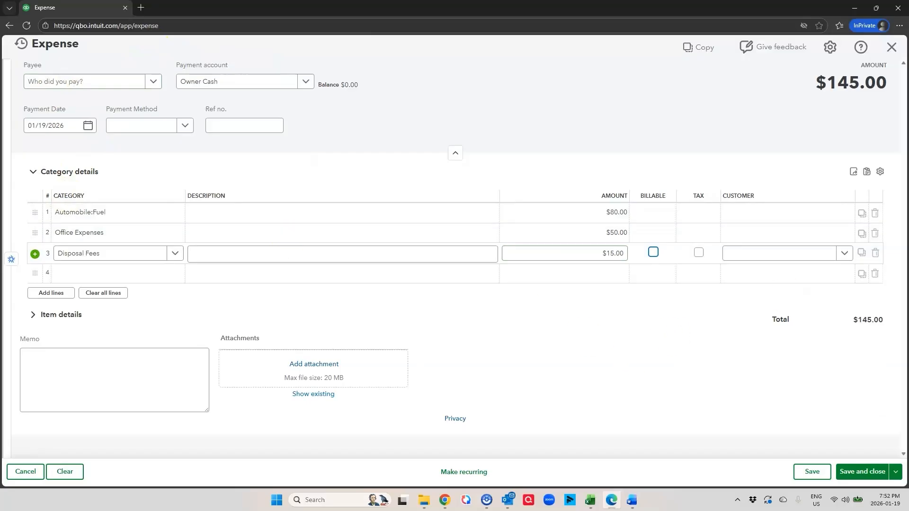
{"action": "left_click", "coordinate": [868, 479]}
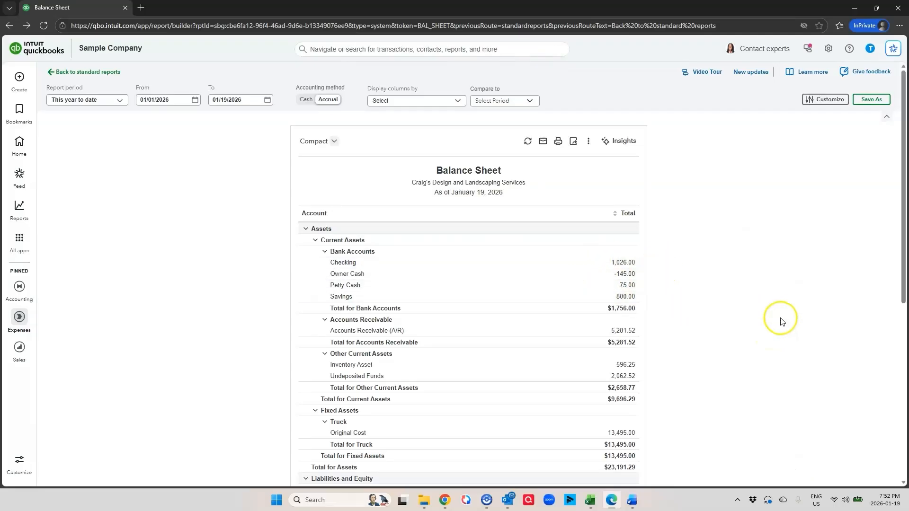
- Open the Profit and Loss standard report and examine the recorded expenses by category
{"action": "mouse_move", "coordinate": [18, 206]}
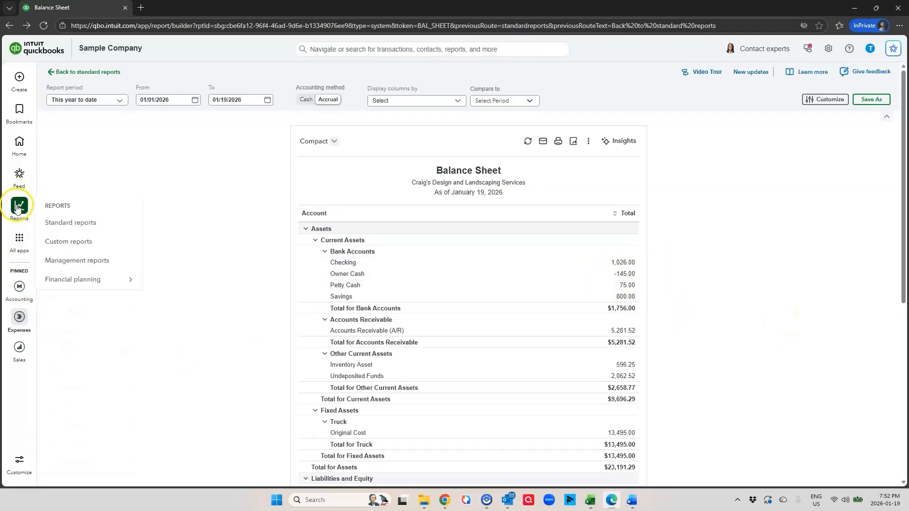
{"action": "left_click", "coordinate": [60, 223]}
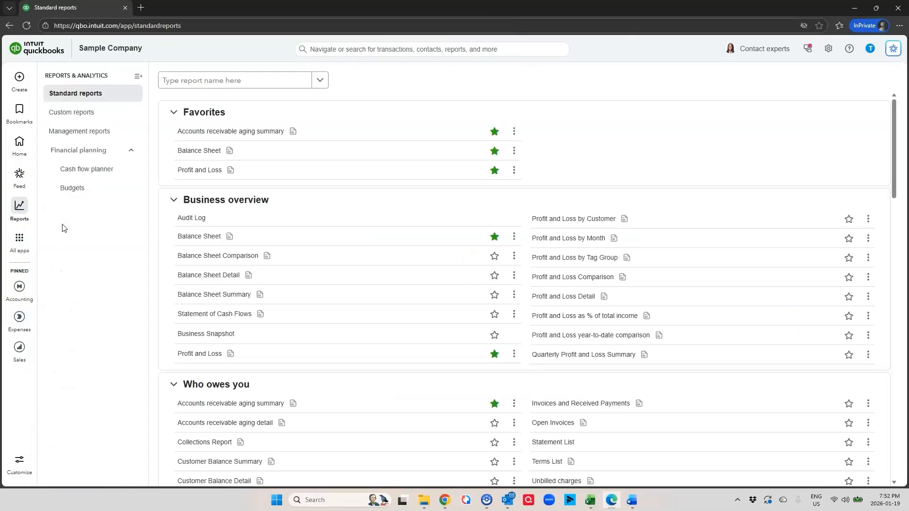
{"action": "left_click", "coordinate": [201, 170]}
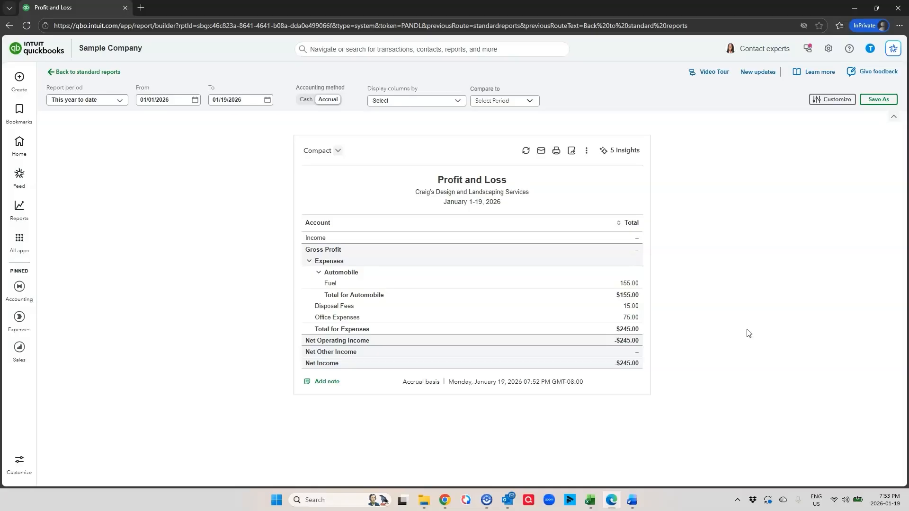
{"action": "left_click", "coordinate": [752, 323]}
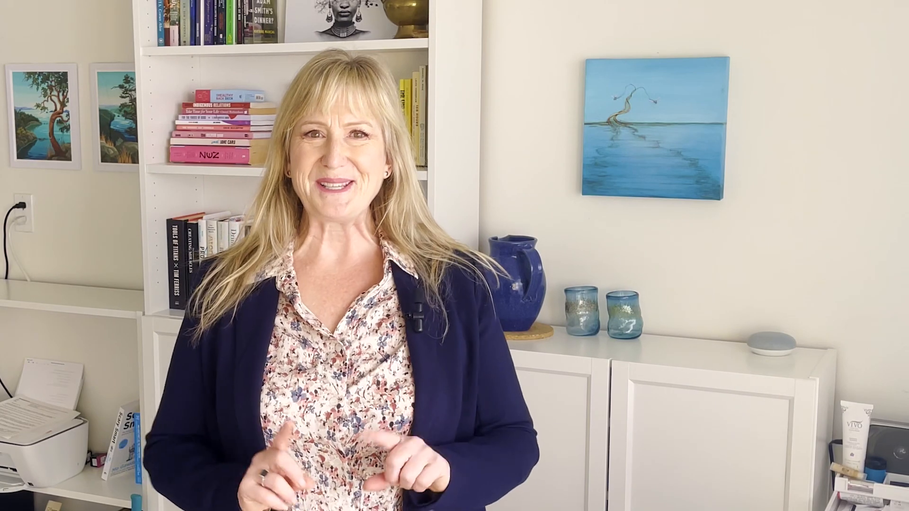